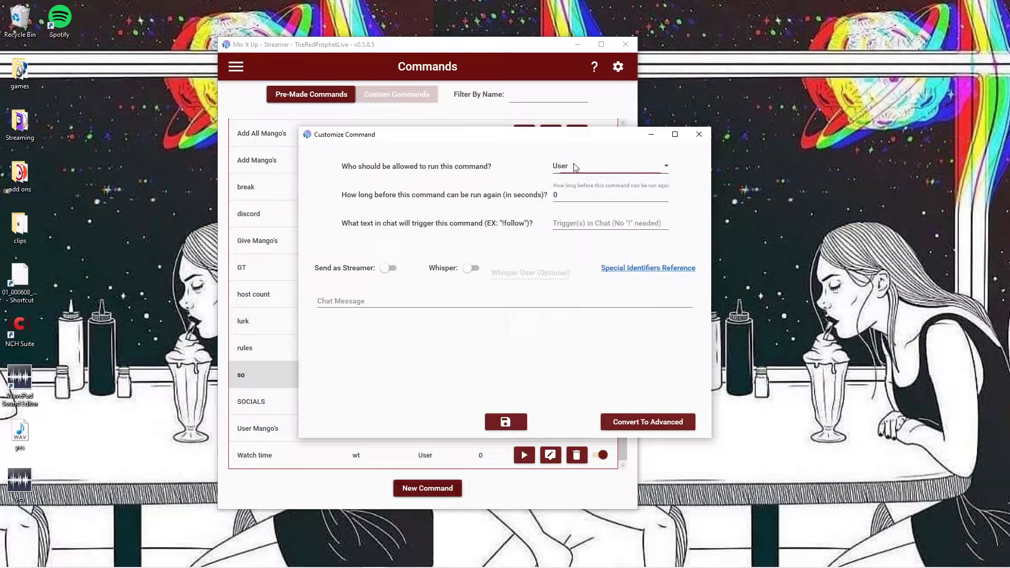
# Step: Set the new command's cooldown to 1 second and its chat trigger to discord
pyautogui.click(574, 194)
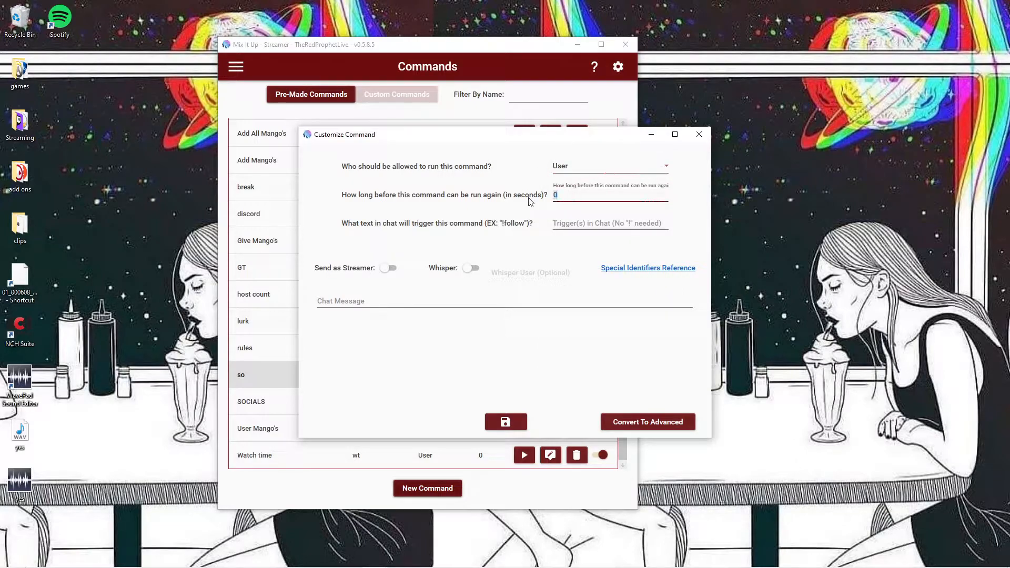
pyautogui.doubleClick(573, 192)
pyautogui.click(631, 225)
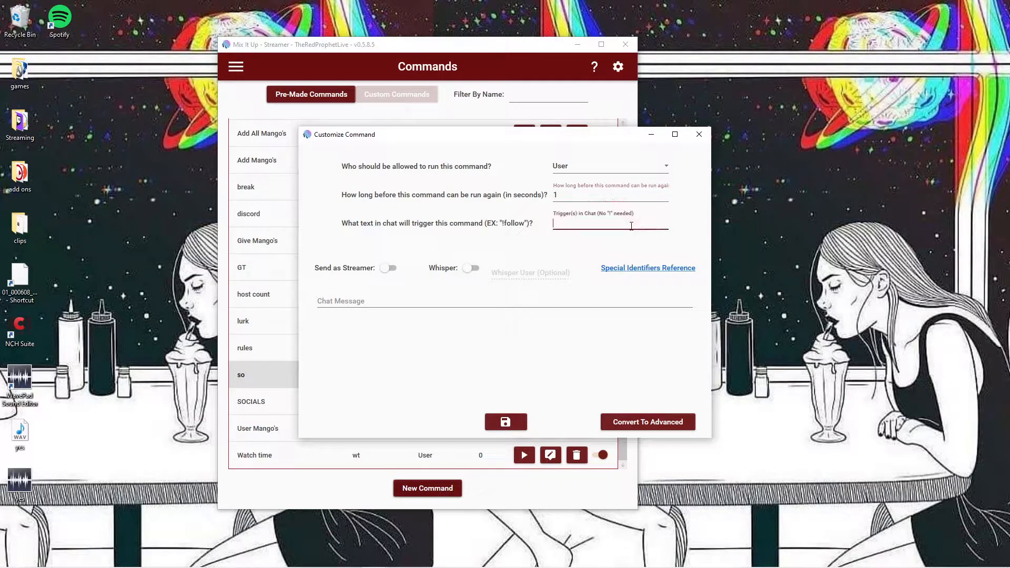
pyautogui.write('discord')
pyautogui.click(348, 302)
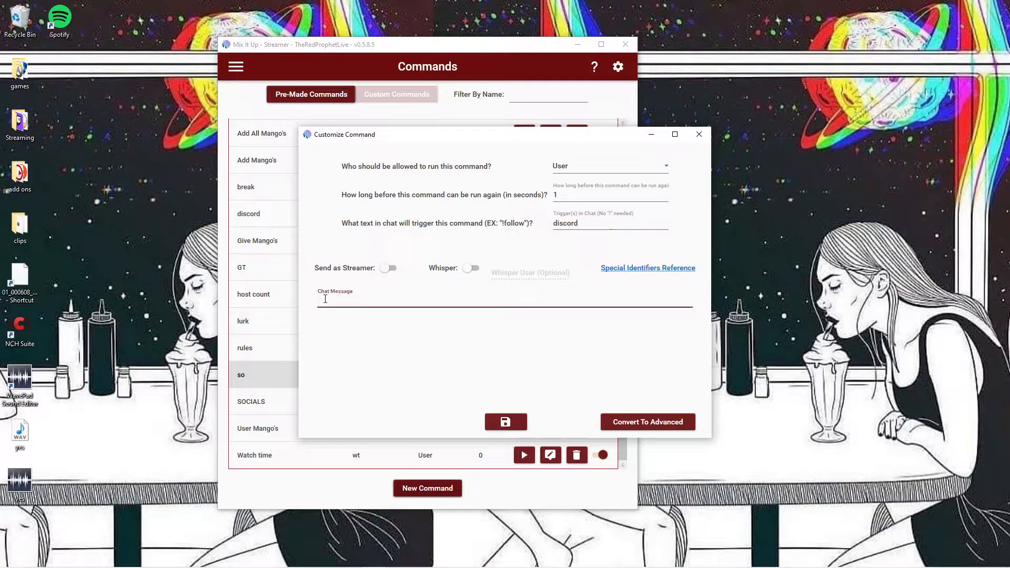
pyautogui.write('join my')
pyautogui.press('BackSpace')
pyautogui.press('BackSpace')
pyautogui.press('BackSpace')
pyautogui.press('BackSpace')
pyautogui.press('BackSpace')
pyautogui.press('BackSpace')
# Step: Enable Send as Streamer, try the Whisper option on and off, and close the new command without saving
pyautogui.click(388, 269)
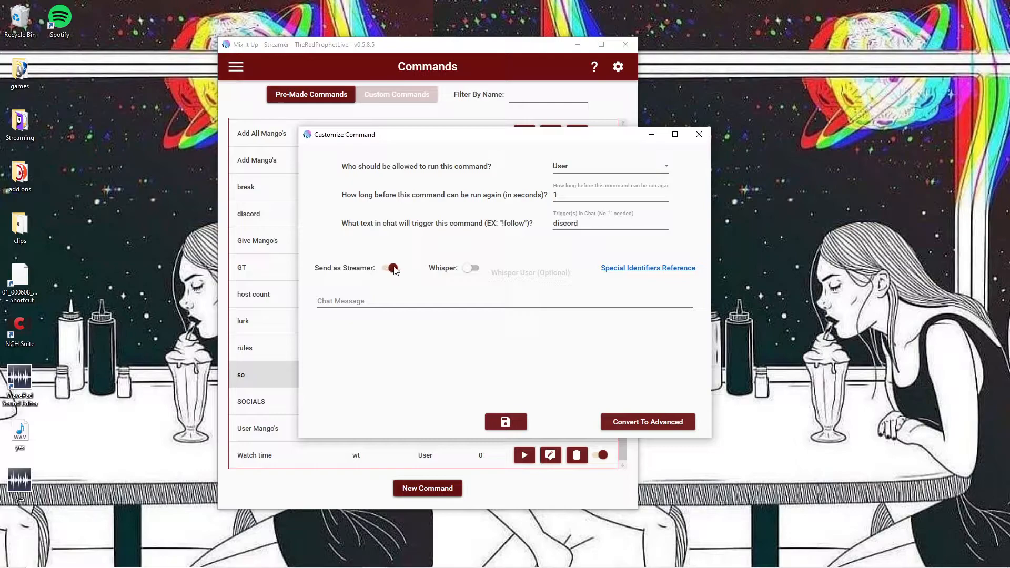
pyautogui.click(468, 269)
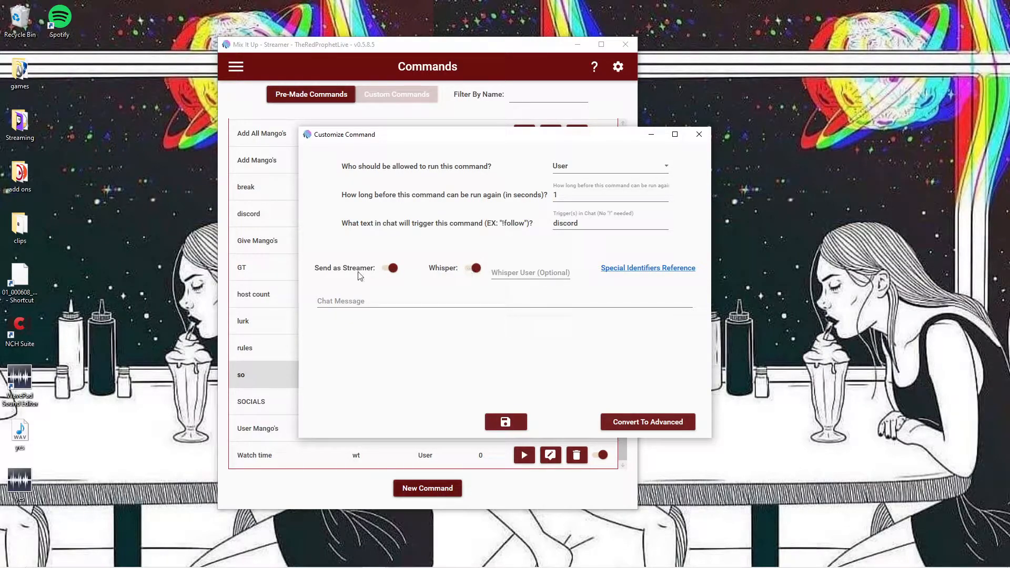
pyautogui.click(474, 269)
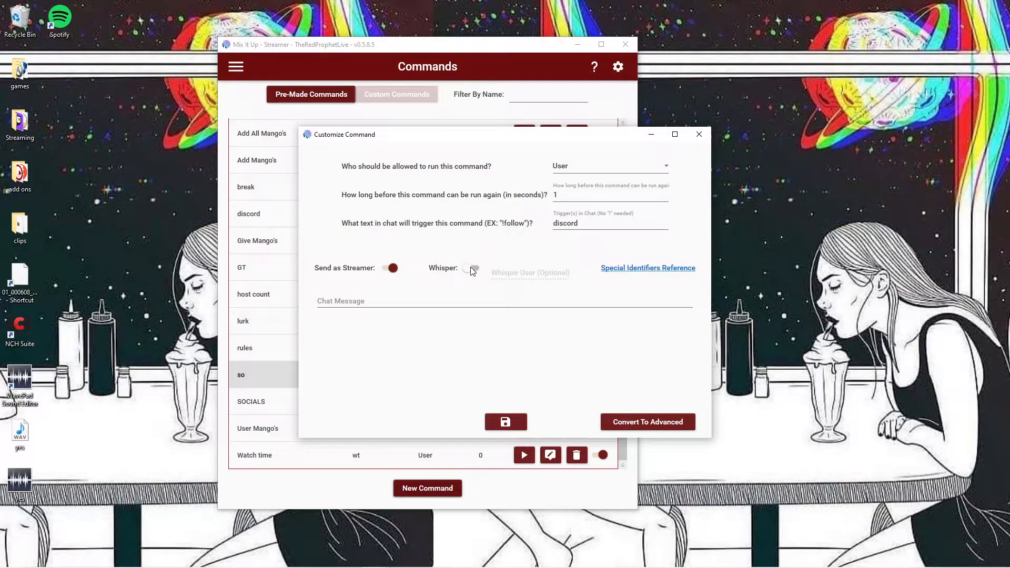
pyautogui.click(698, 136)
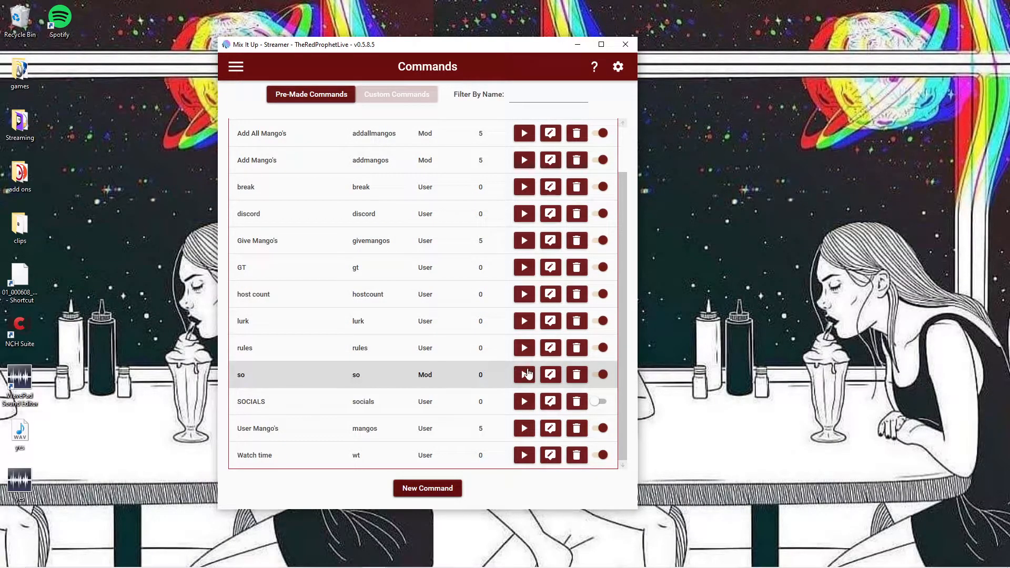
# Step: Open the so command to examine its settings and the identifiers in its chat message, and close it
pyautogui.click(554, 375)
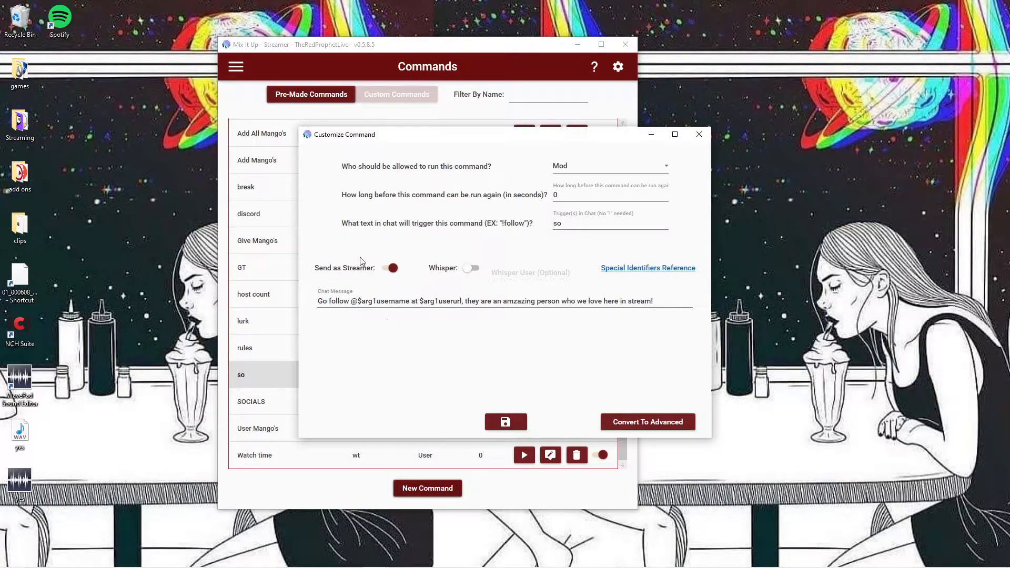
pyautogui.click(360, 301)
pyautogui.click(361, 301)
pyautogui.click(700, 135)
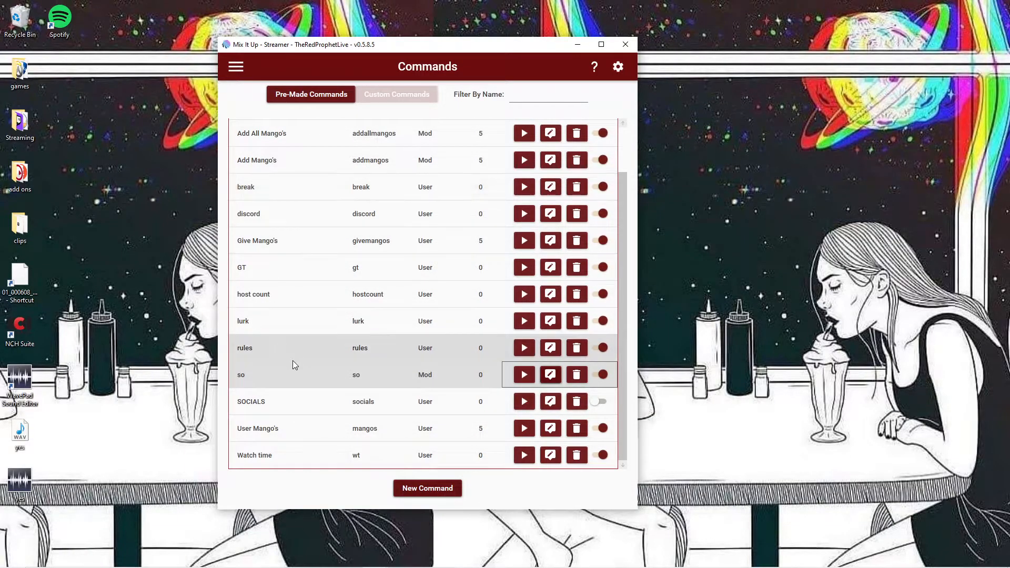
# Step: Open the Watch time command and expand its Chat Message action to examine the message text
pyautogui.click(549, 456)
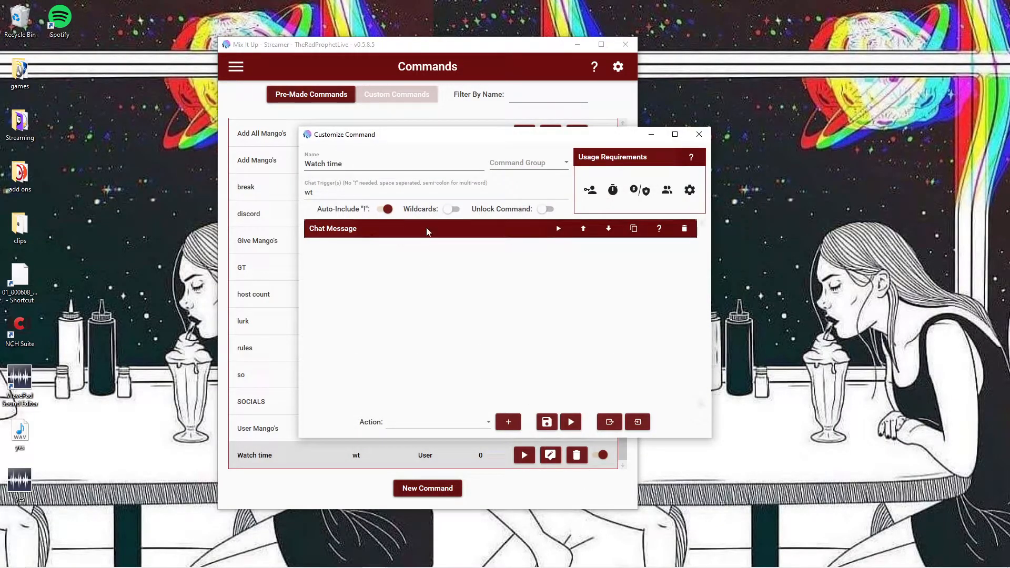
pyautogui.click(361, 232)
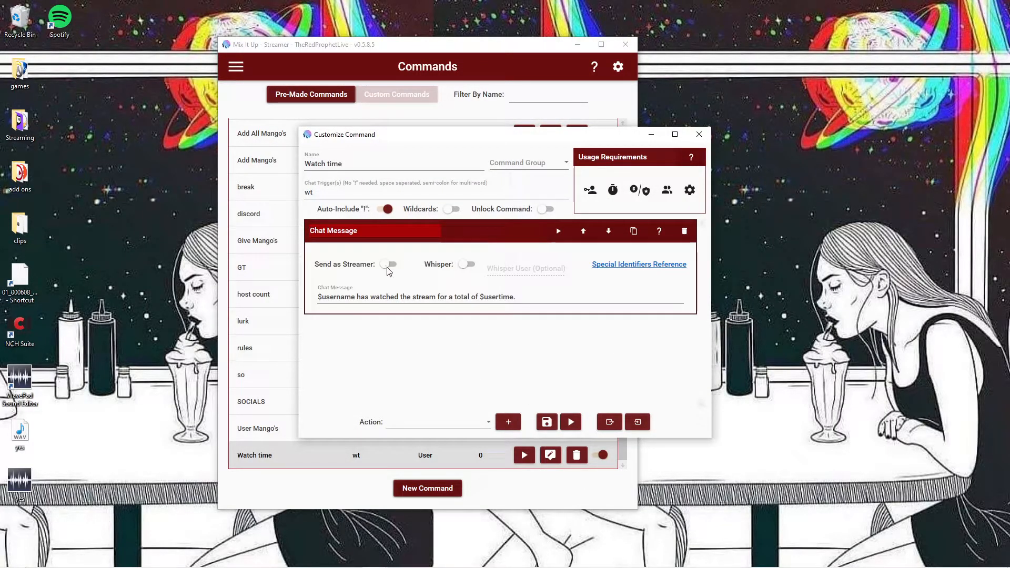
pyautogui.click(317, 298)
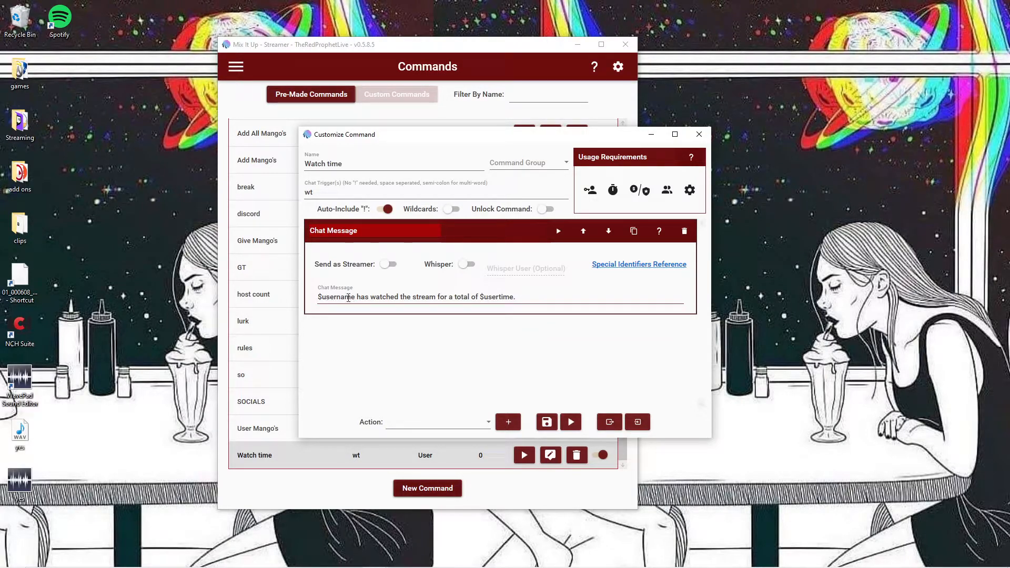
# Step: Open the Users list and inspect the editing details of the first two users, closing each one
pyautogui.click(235, 66)
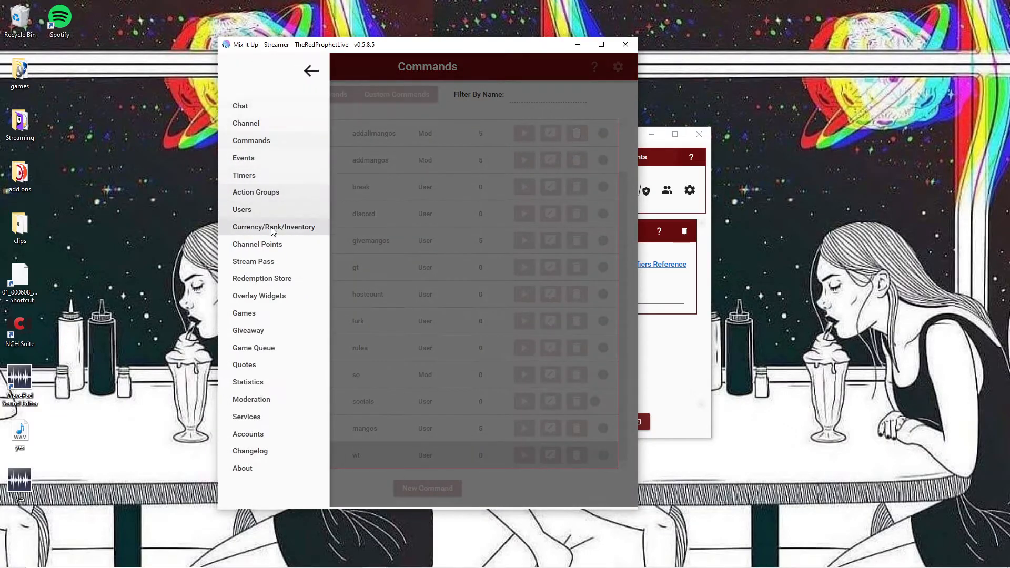
pyautogui.click(267, 211)
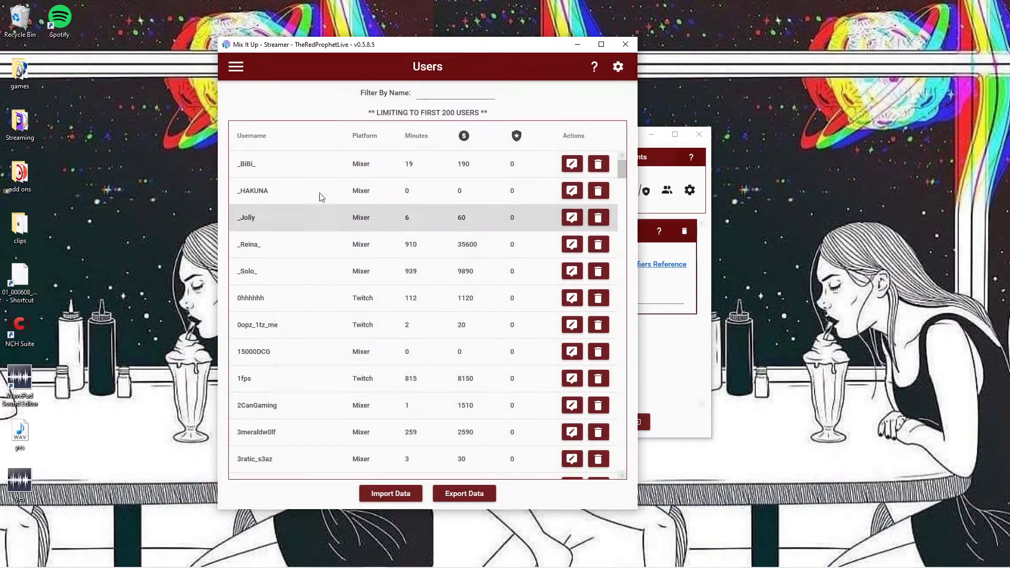
pyautogui.click(571, 164)
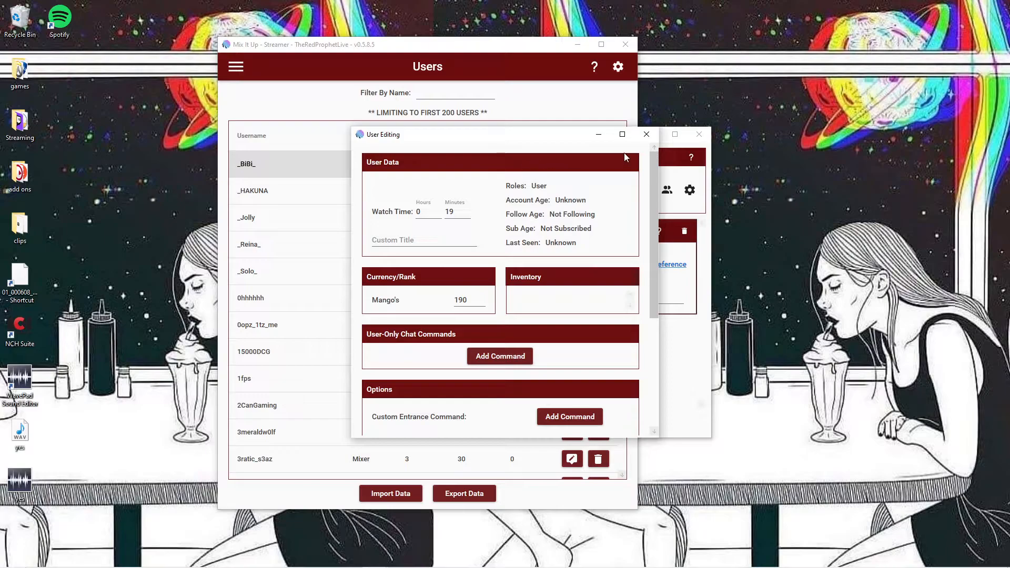
pyautogui.click(646, 134)
pyautogui.click(565, 193)
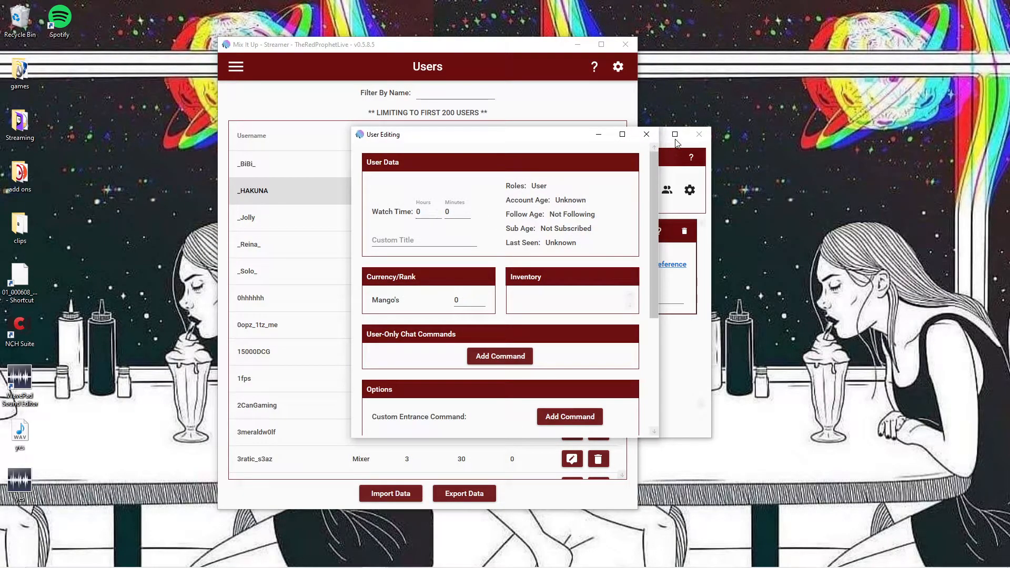
pyautogui.click(646, 134)
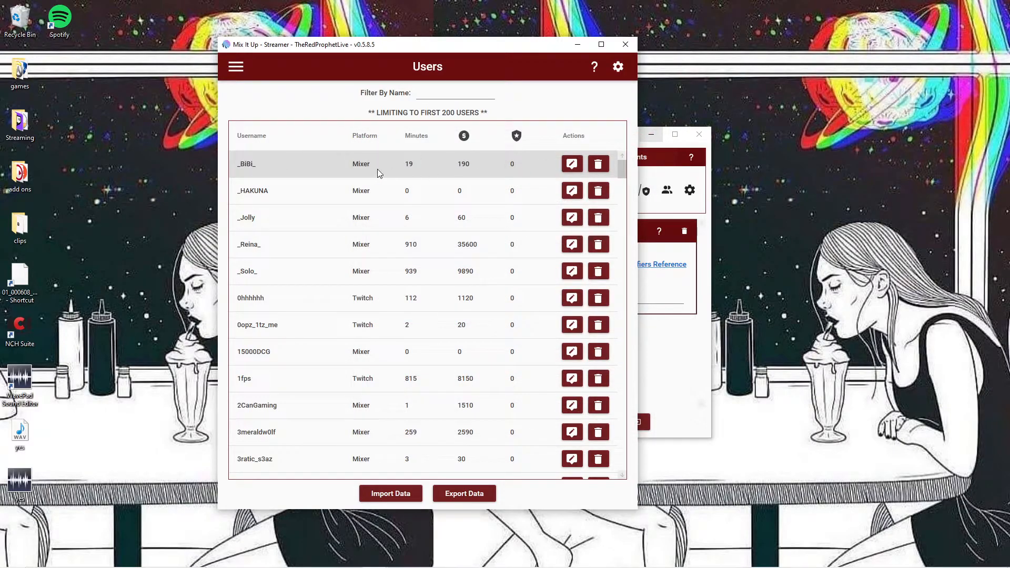
# Step: Sort the users by minutes in descending order and return to the Commands list
pyautogui.click(418, 138)
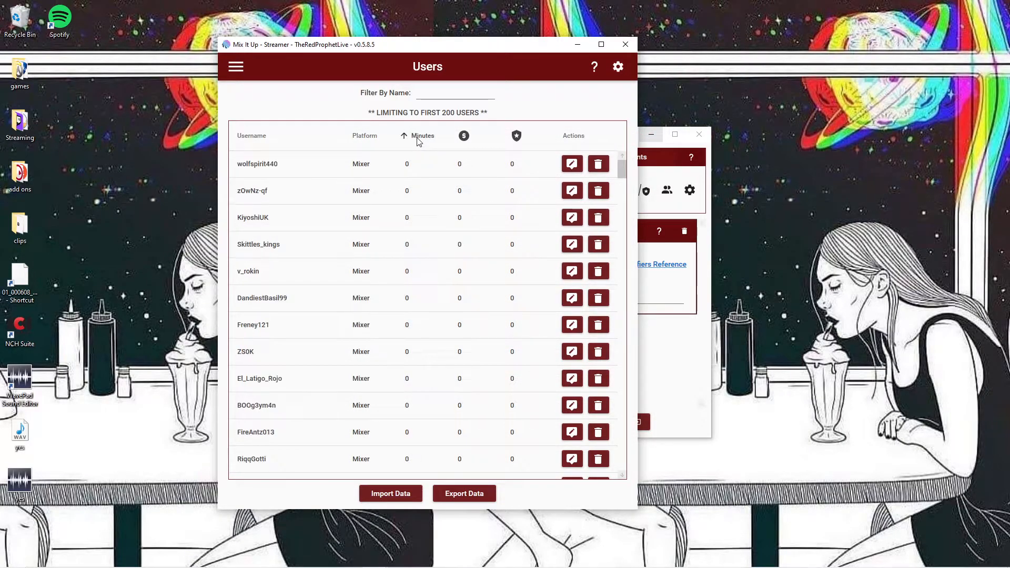
pyautogui.click(424, 138)
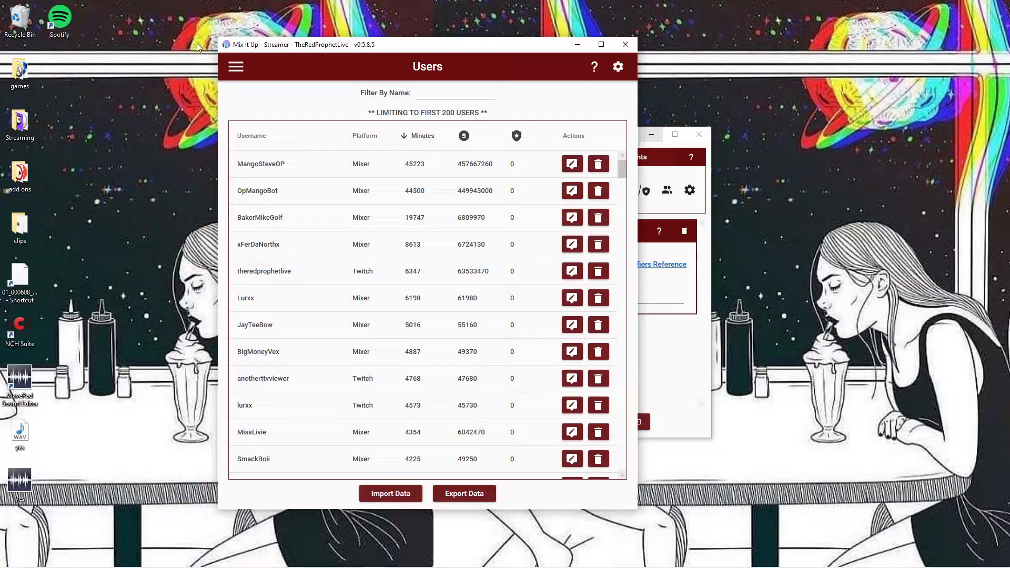
pyautogui.click(236, 67)
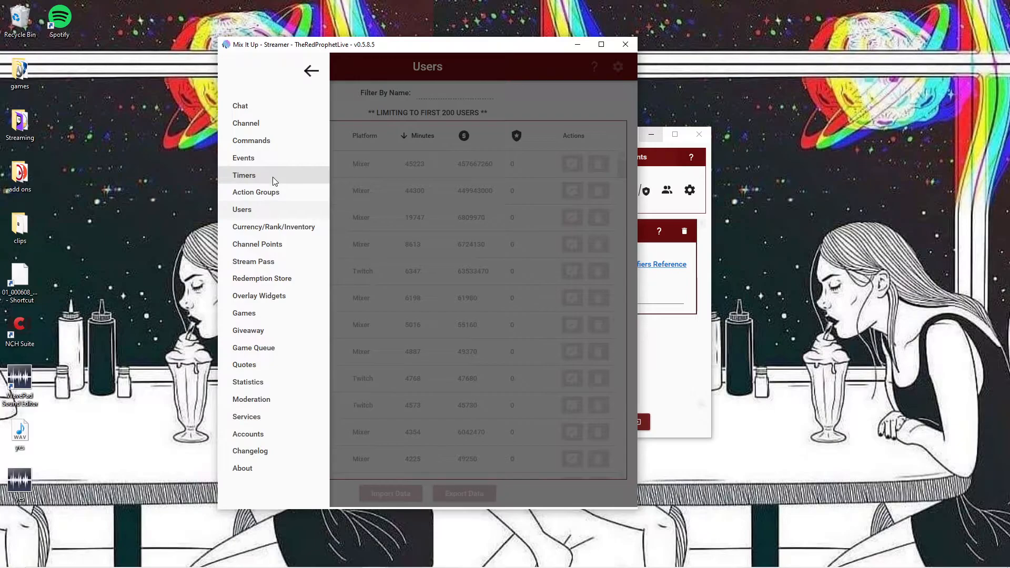
pyautogui.click(279, 141)
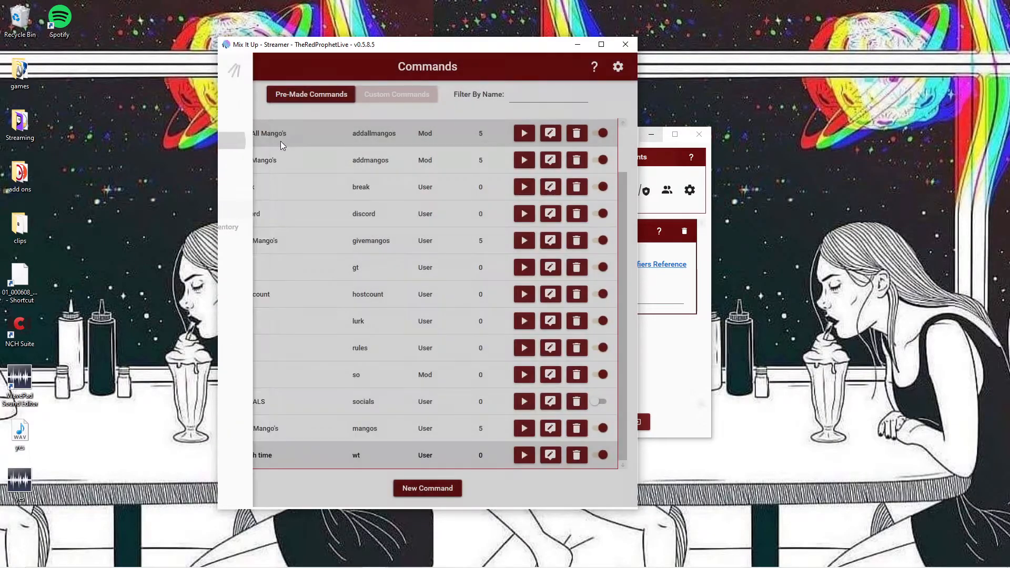
# Step: Reopen the Watch time command to review its Chat Message action, and close it
pyautogui.click(550, 455)
pyautogui.click(355, 227)
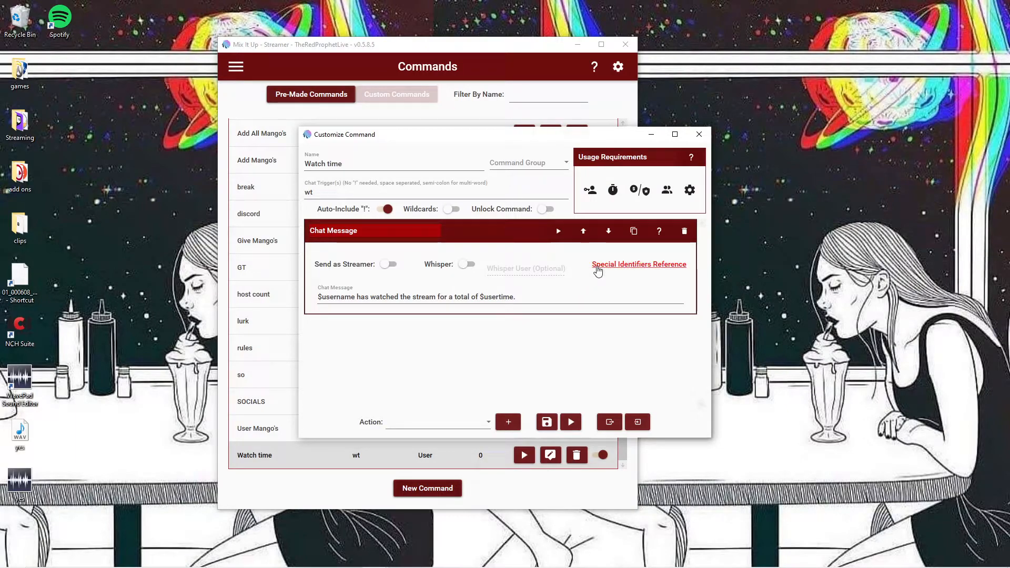
pyautogui.click(699, 134)
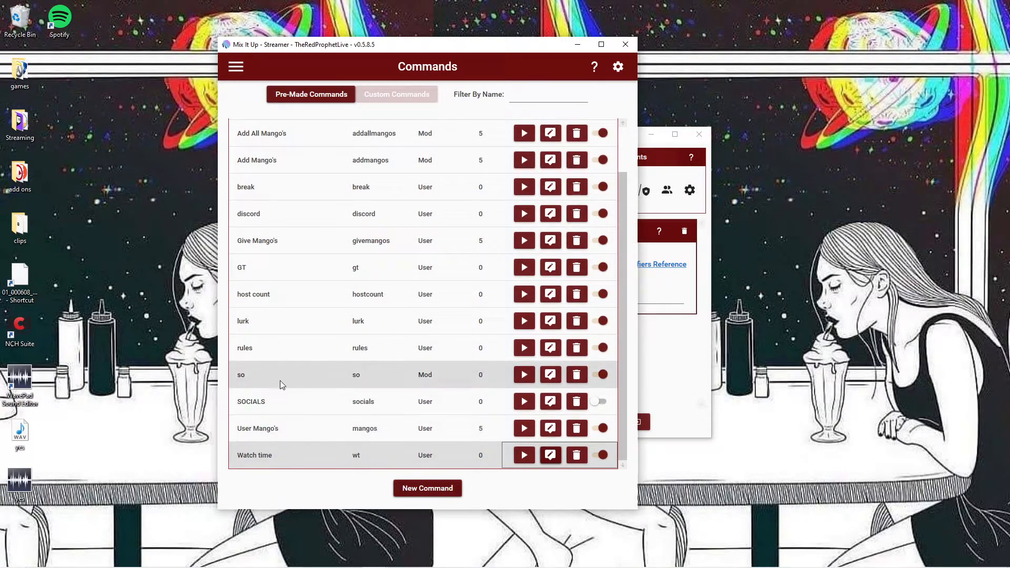
# Step: Convert the so command to an advanced command and expand its Chat Message action
pyautogui.click(551, 375)
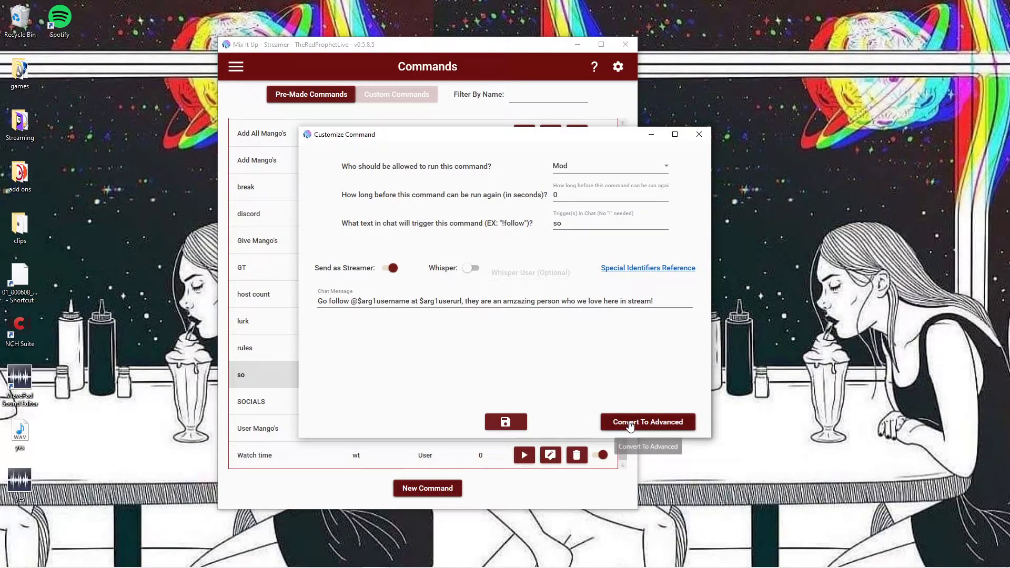
pyautogui.click(667, 423)
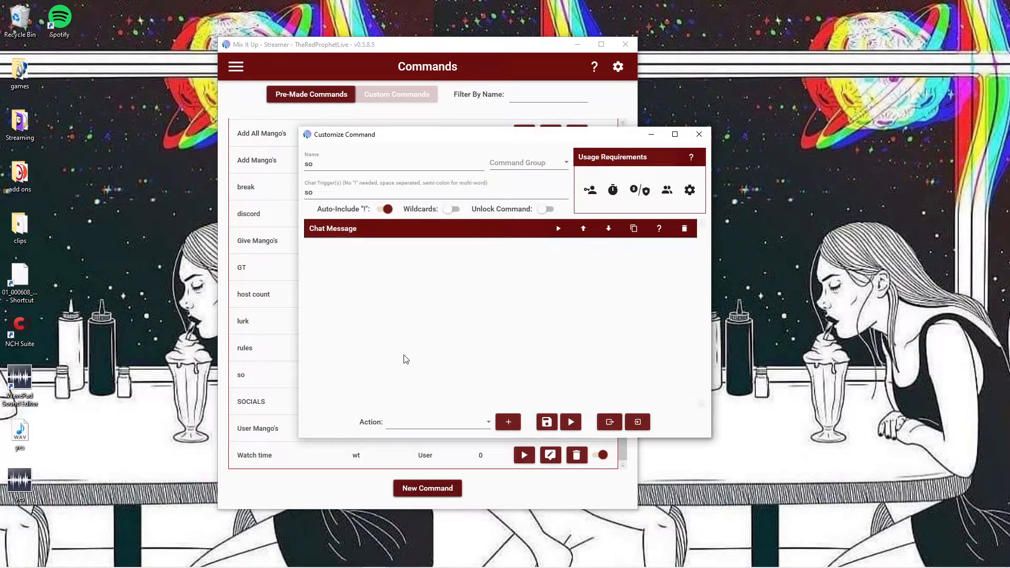
pyautogui.click(353, 232)
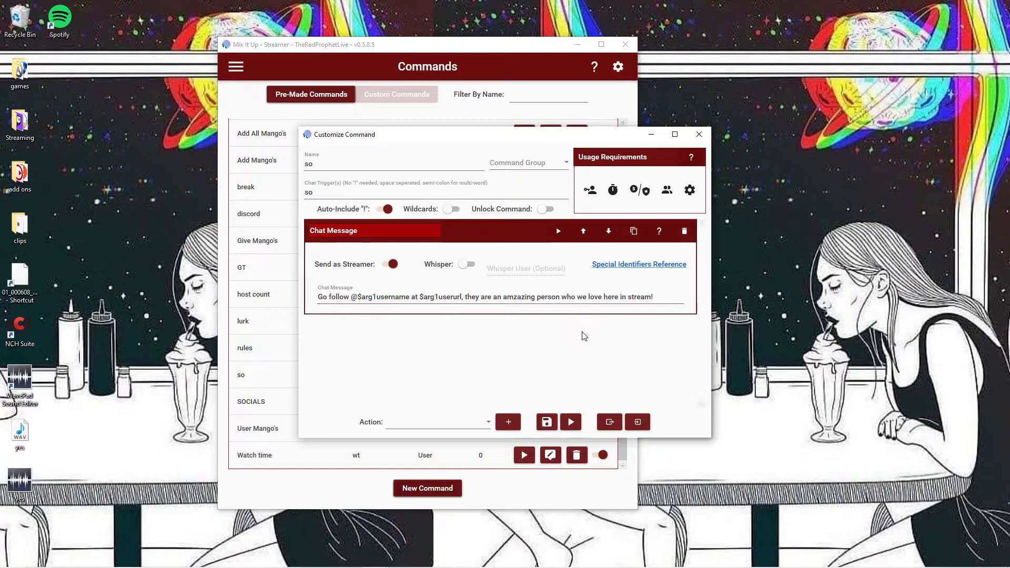
# Step: Select Chat Message as the action type for the so command
pyautogui.click(453, 426)
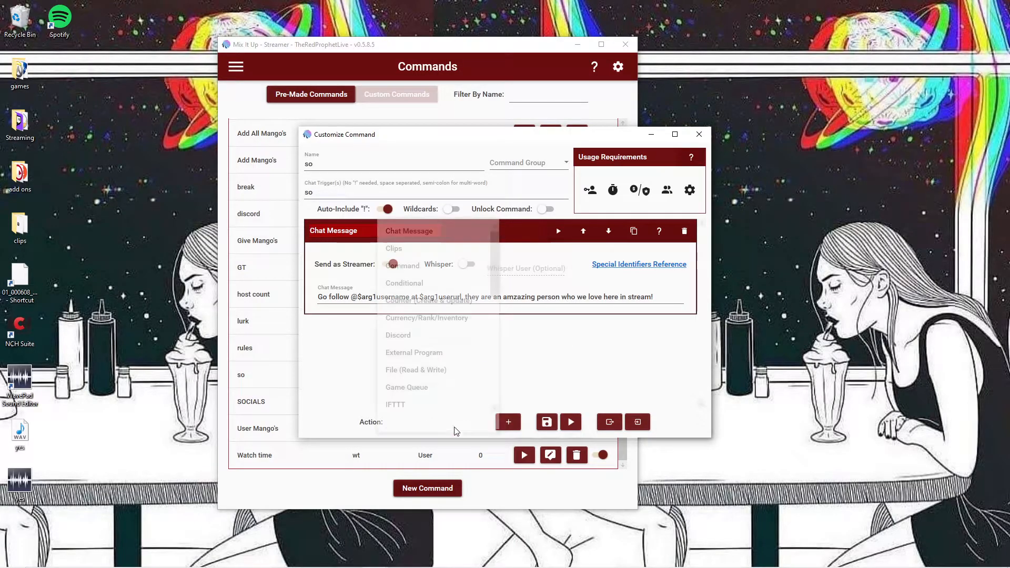
pyautogui.scroll(1, 446, 298)
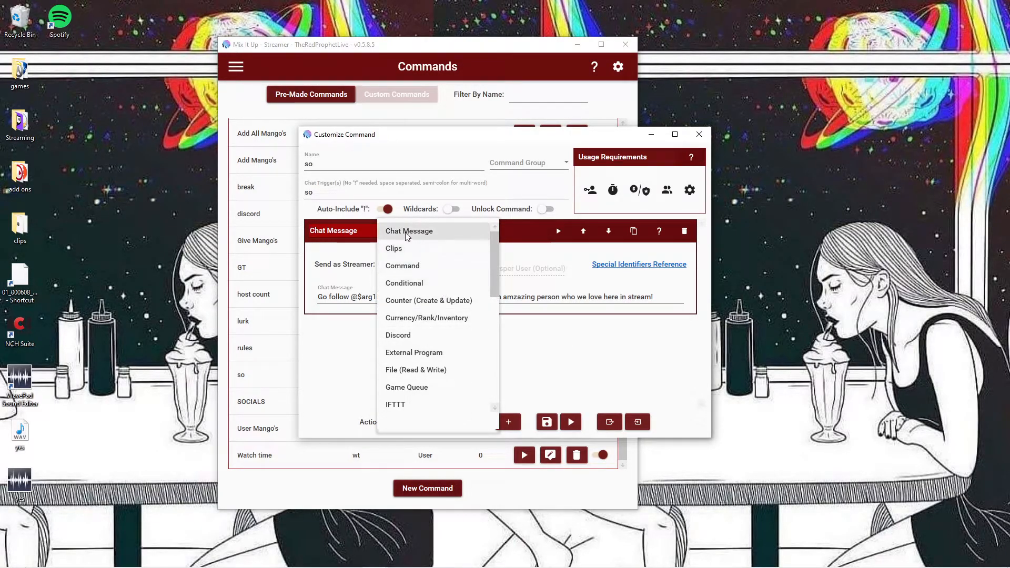
pyautogui.click(453, 230)
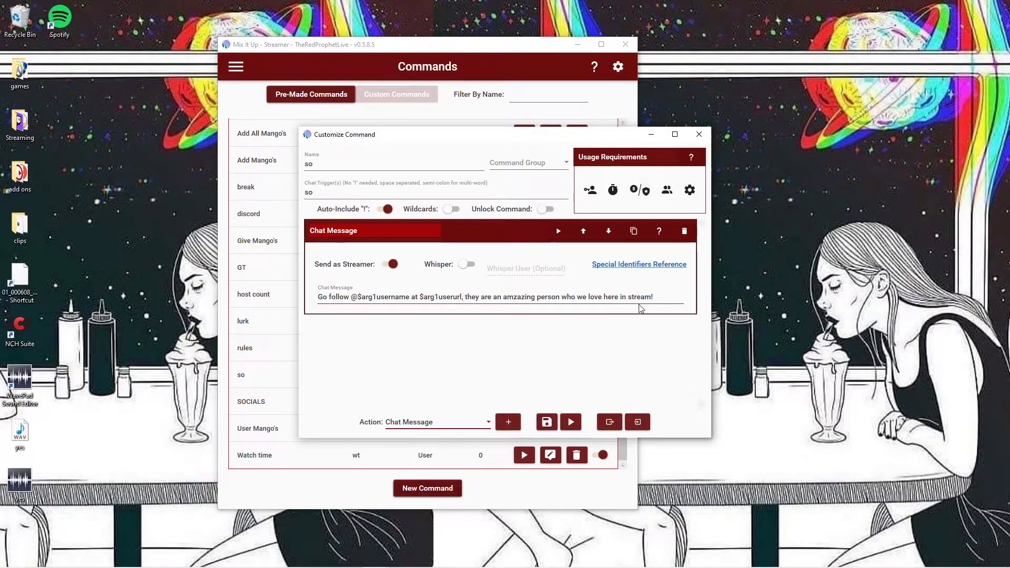
# Step: Add a Sound action to the so command and look through its audio output devices, keeping Default Output
pyautogui.click(449, 423)
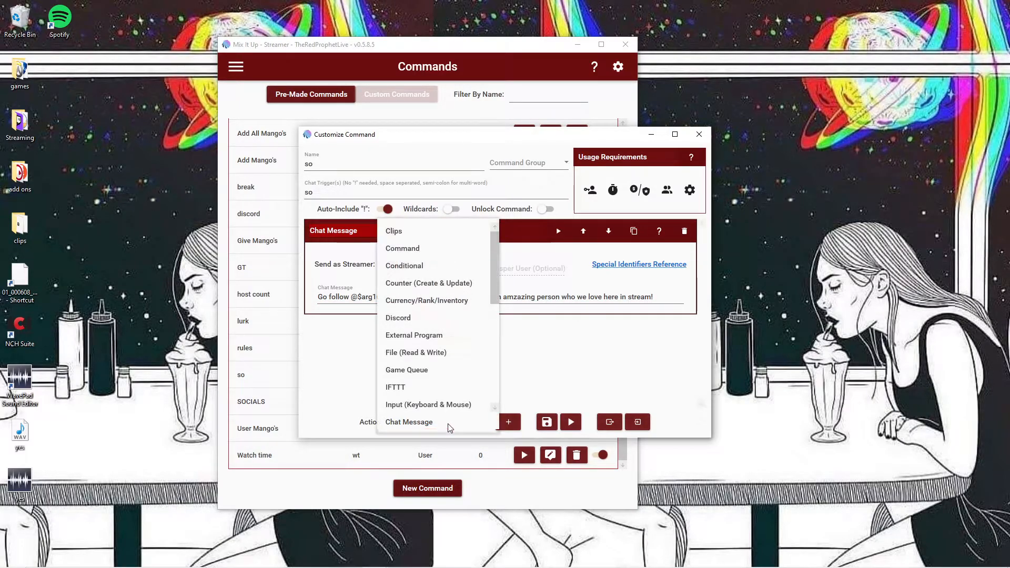
pyautogui.scroll(-1, 435, 341)
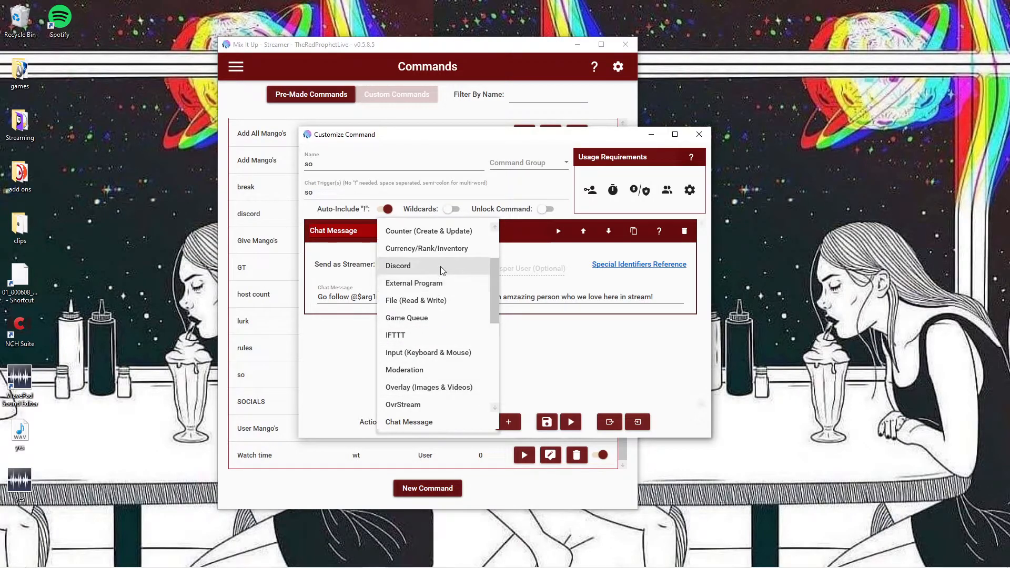
pyautogui.scroll(-4, 436, 276)
pyautogui.scroll(1, 418, 286)
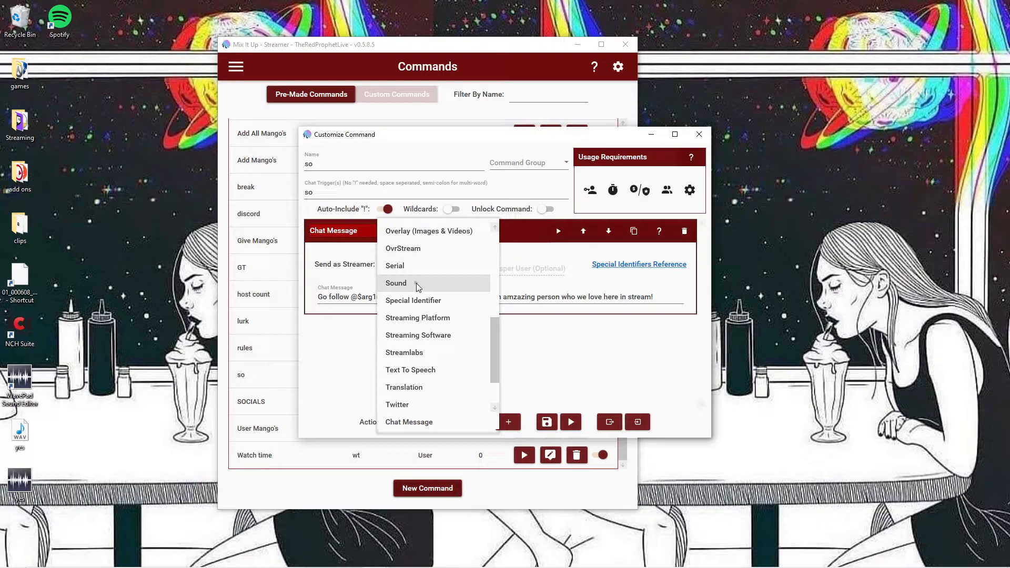
pyautogui.click(415, 283)
pyautogui.click(508, 423)
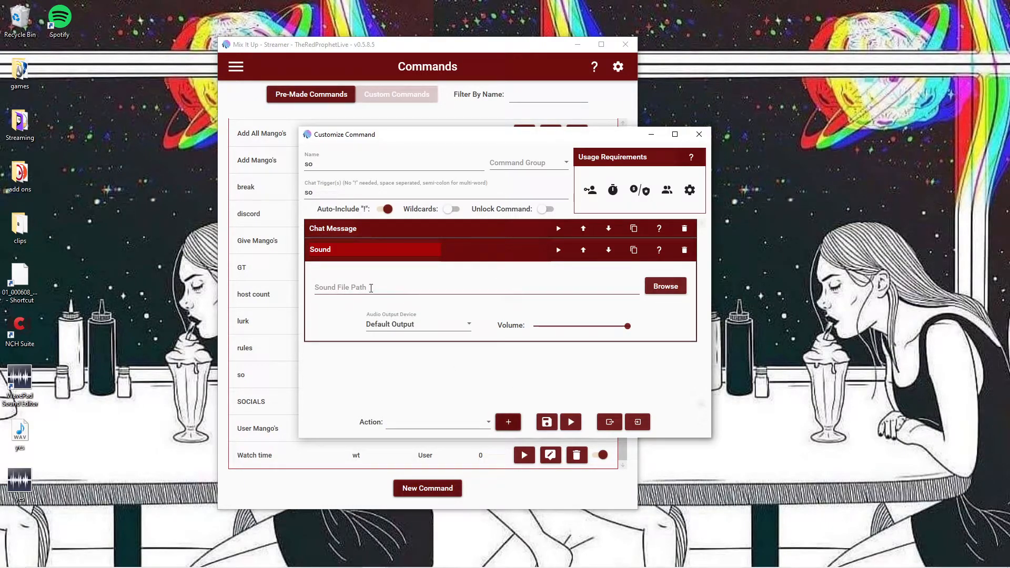
pyautogui.click(421, 325)
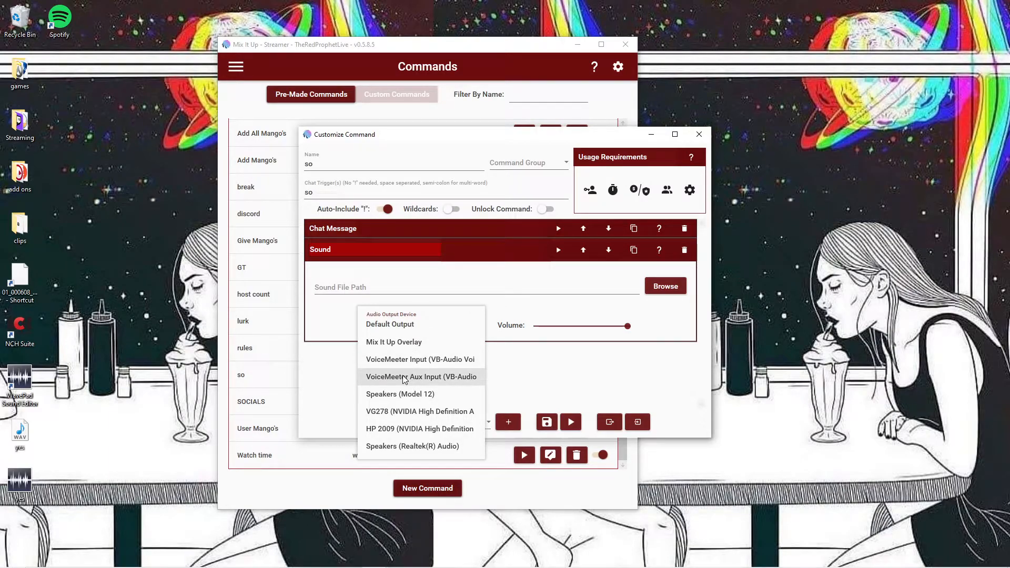
pyautogui.click(468, 276)
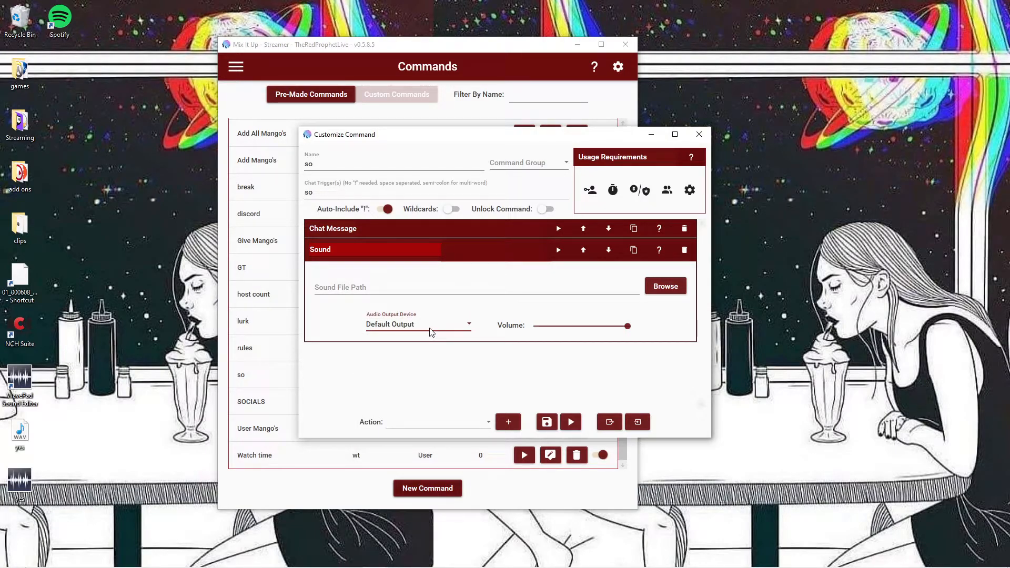
# Step: Adjust the Sound action's volume and close the so command editor without saving
pyautogui.moveTo(620, 329); pyautogui.dragTo(665, 334)
pyautogui.click(698, 142)
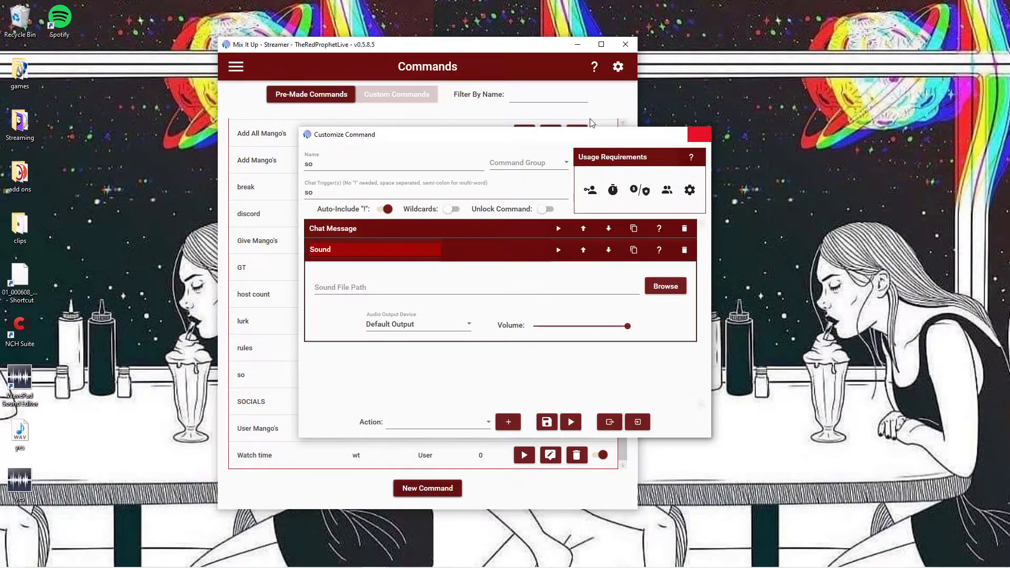
# Step: Open the Timers page, view the blank form for a new basic timer command, and close it without saving
pyautogui.click(236, 67)
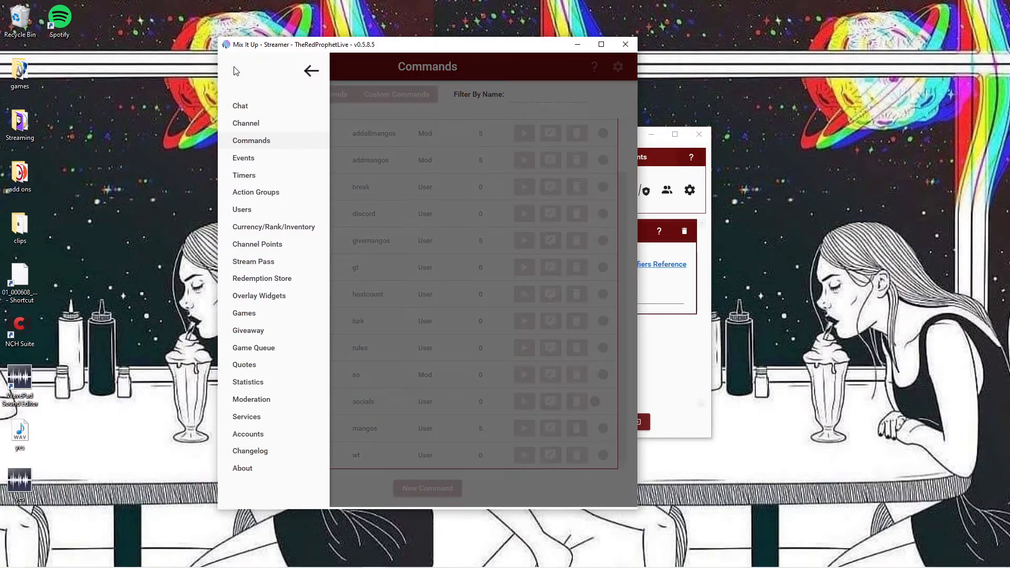
pyautogui.click(261, 175)
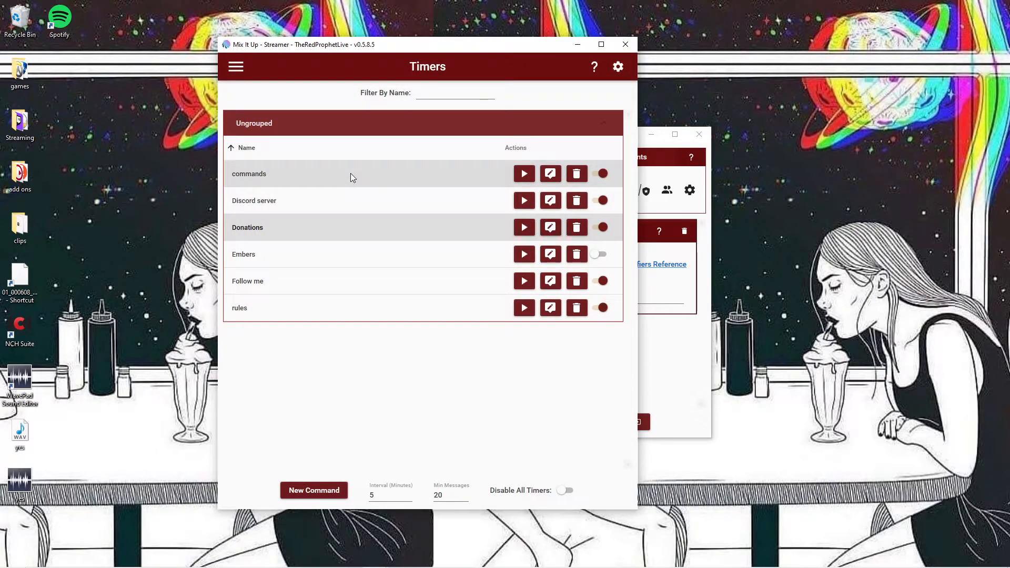
pyautogui.click(314, 489)
pyautogui.click(506, 271)
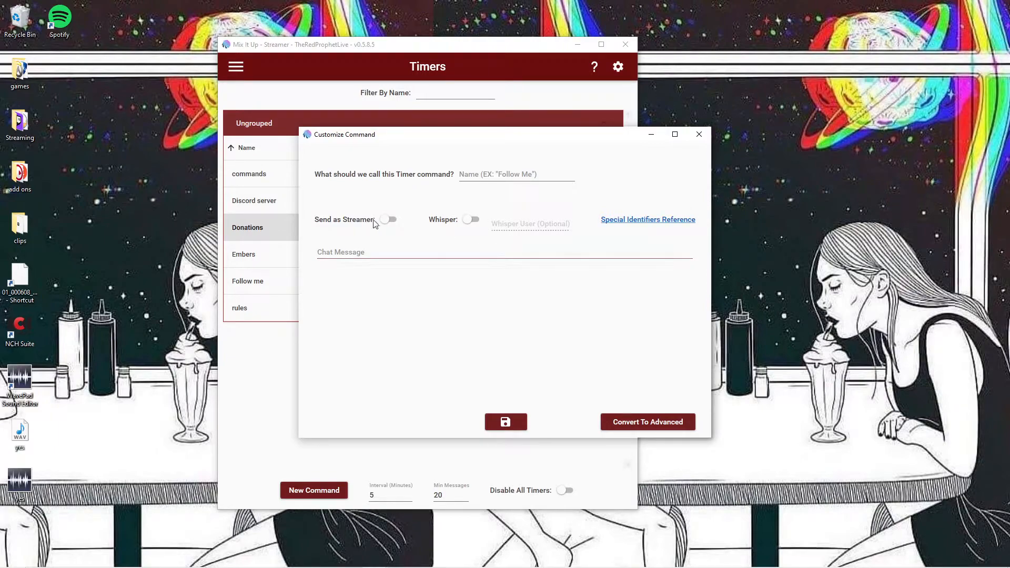
pyautogui.click(698, 135)
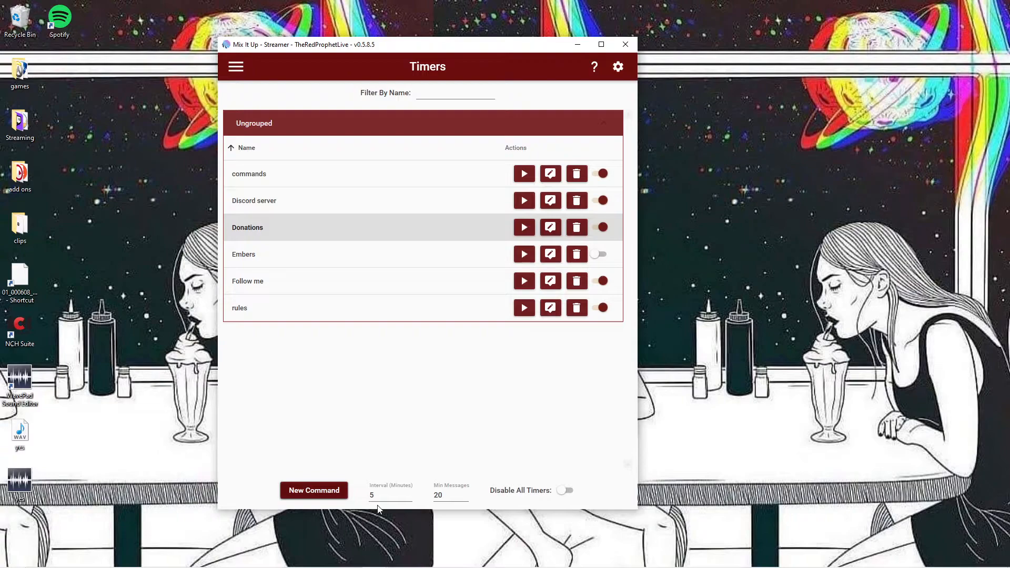
# Step: Examine the Interval (Minutes) and Min Messages settings that apply to the timers
pyautogui.click(398, 494)
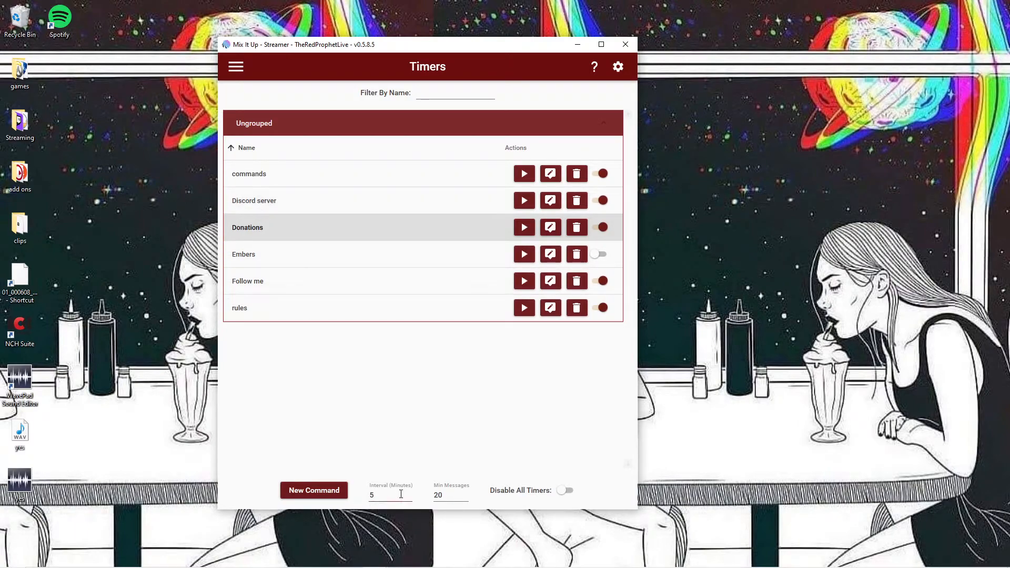
pyautogui.click(450, 497)
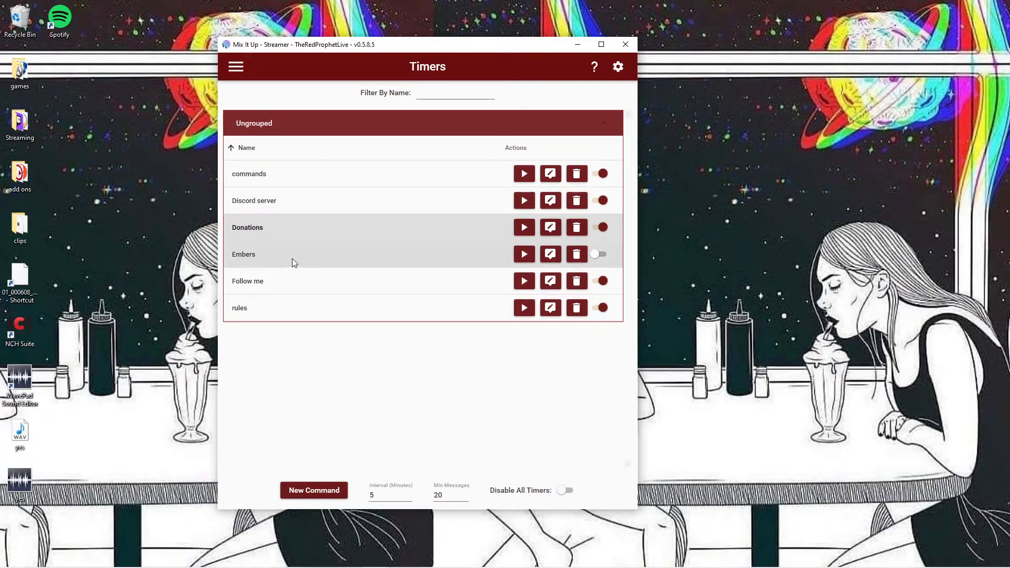
# Step: Review the chat messages of the commands, Discord server and Follow me timers, closing each without editing
pyautogui.click(299, 180)
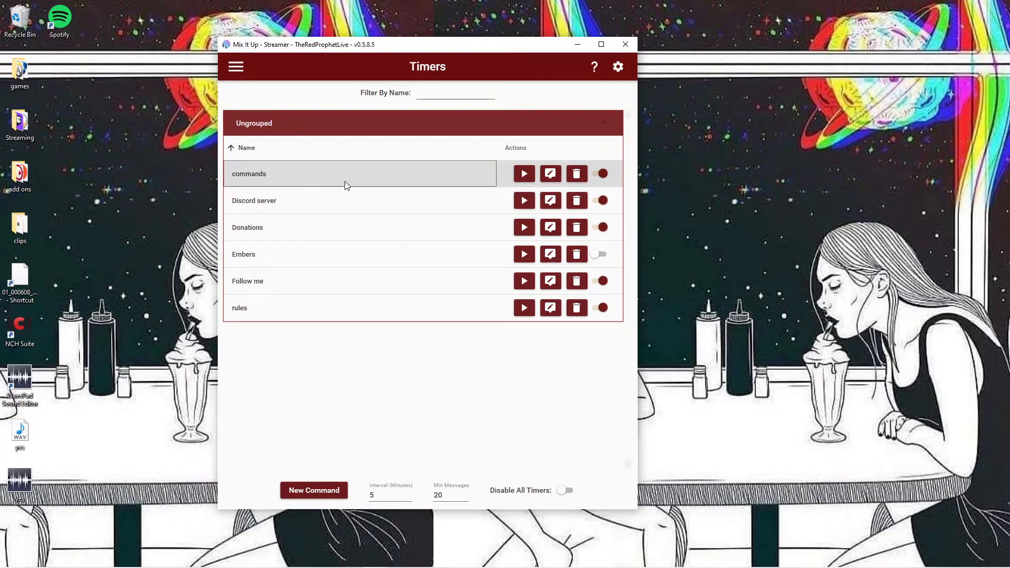
pyautogui.click(554, 176)
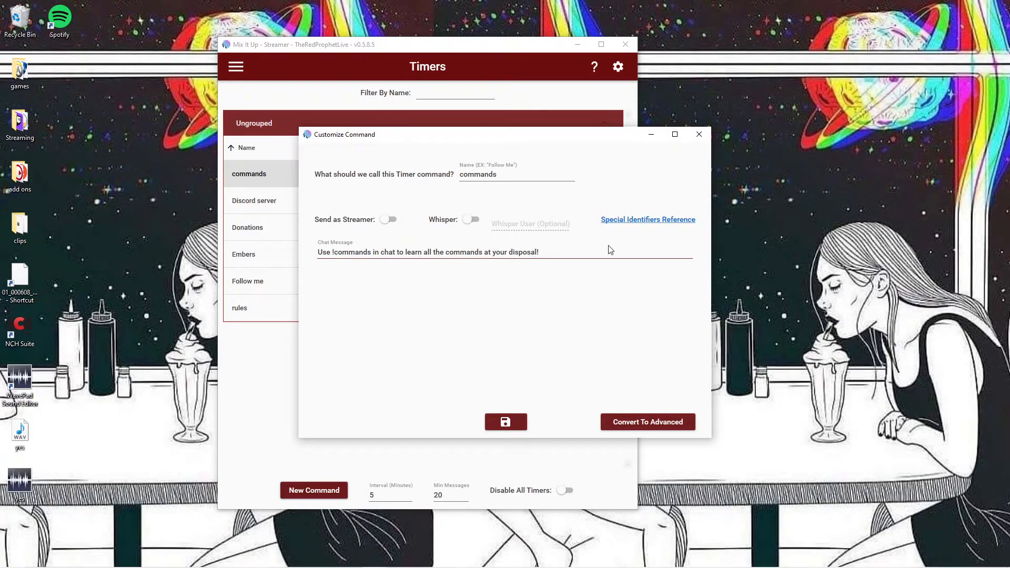
pyautogui.click(698, 135)
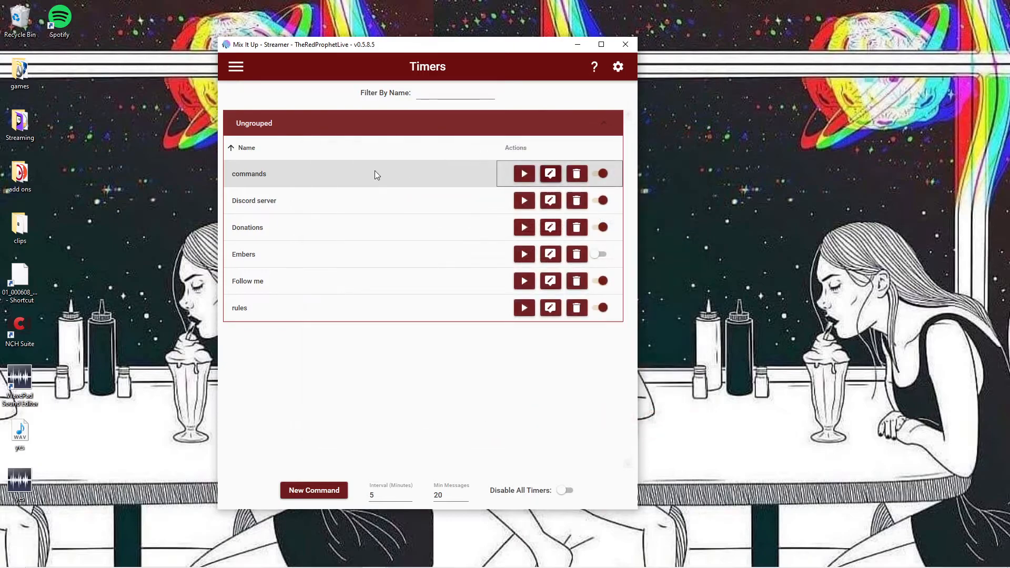
pyautogui.click(550, 201)
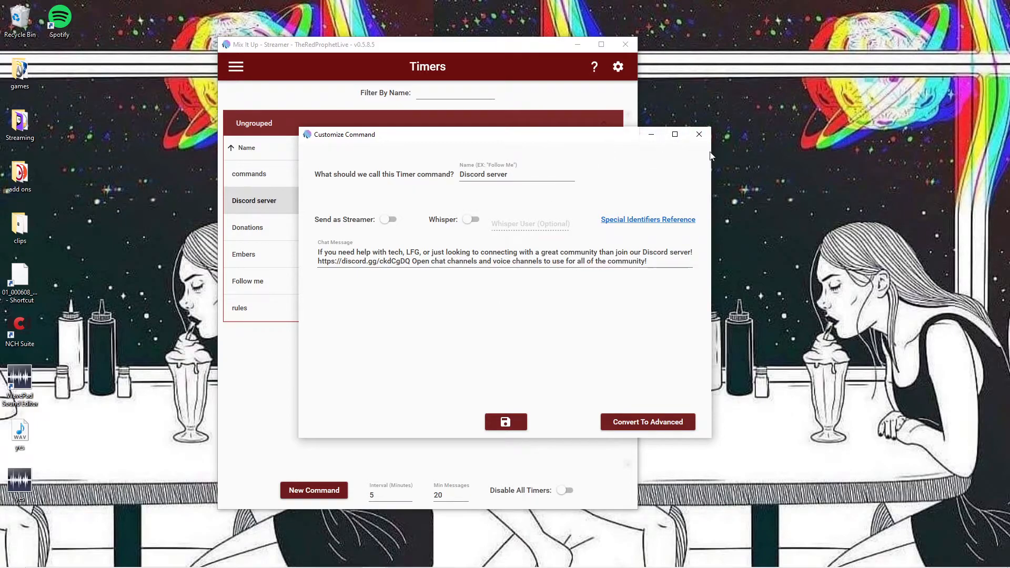
pyautogui.click(705, 135)
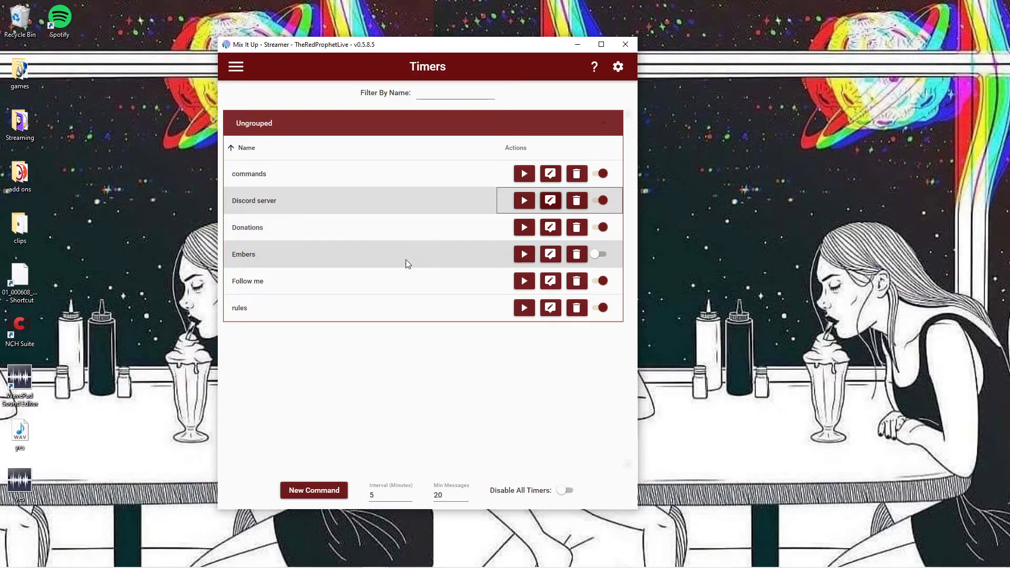
pyautogui.click(550, 282)
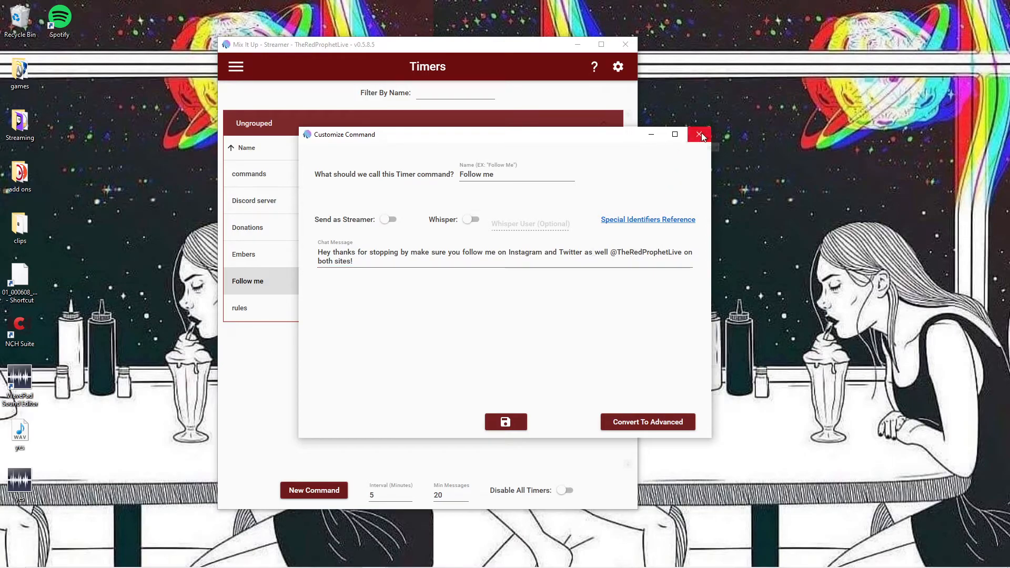
pyautogui.click(699, 134)
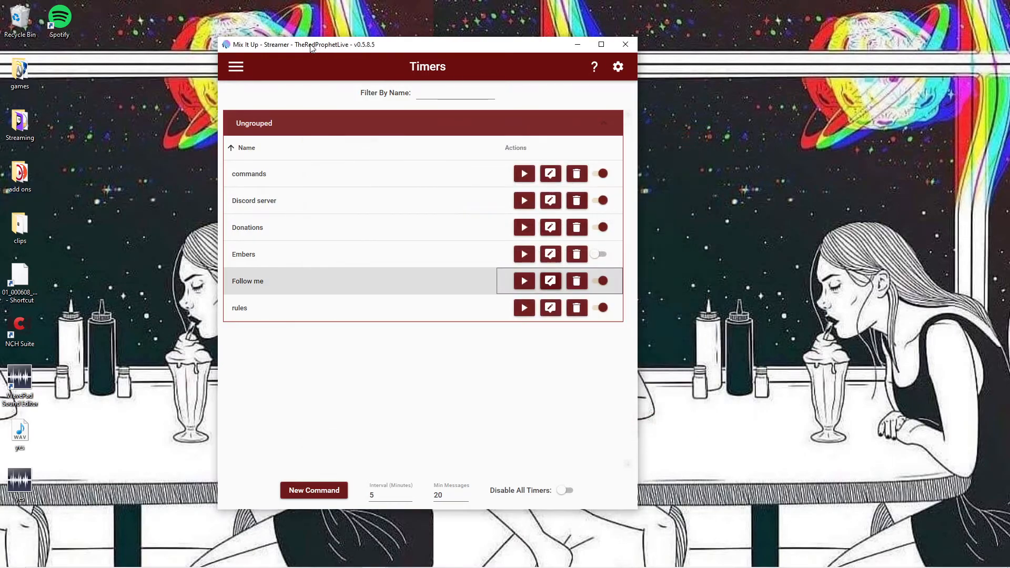
# Step: Return to the Commands page, review the so command's Chat Message action, and close its editor
pyautogui.click(241, 78)
pyautogui.click(254, 144)
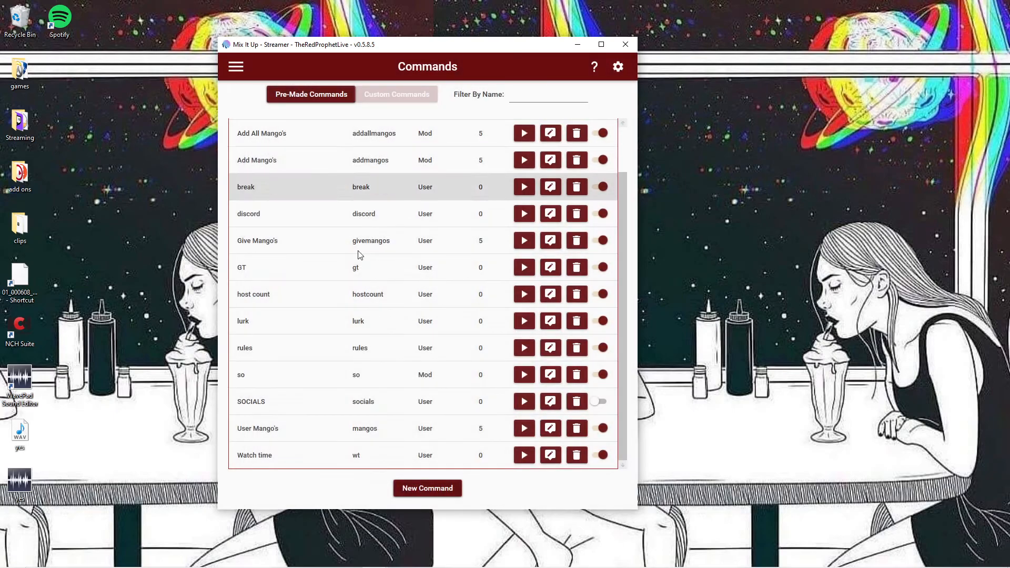
pyautogui.click(550, 375)
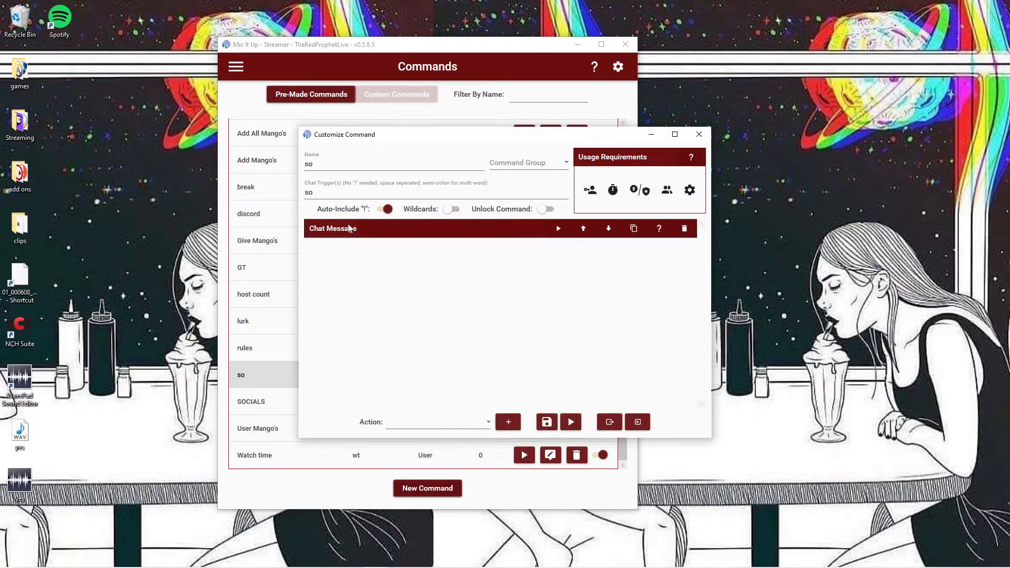
pyautogui.click(376, 234)
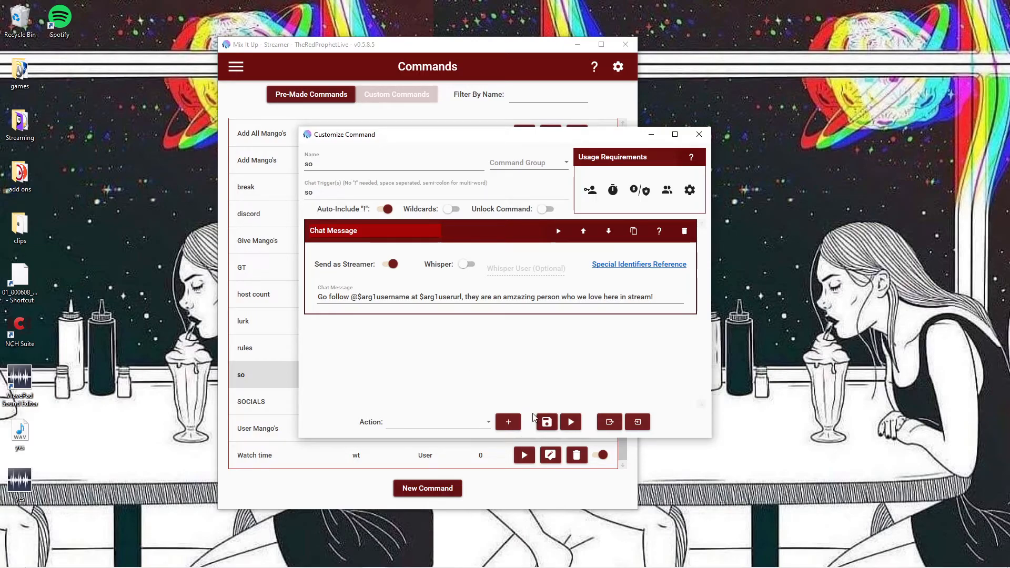
pyautogui.click(699, 135)
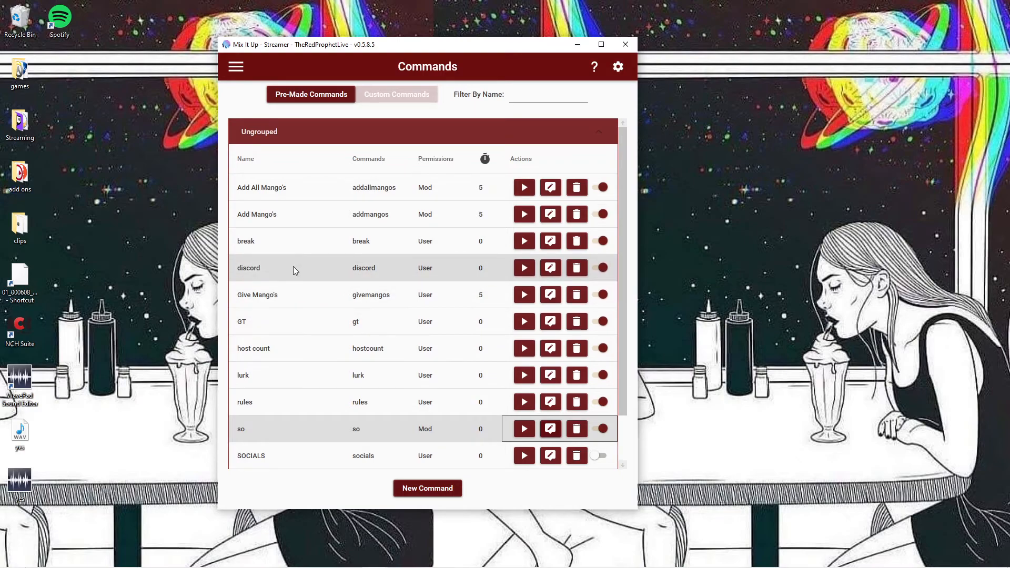
# Step: Reopen the so command to review the special identifiers in its chat message, and close it
pyautogui.scroll(-1, 292, 266)
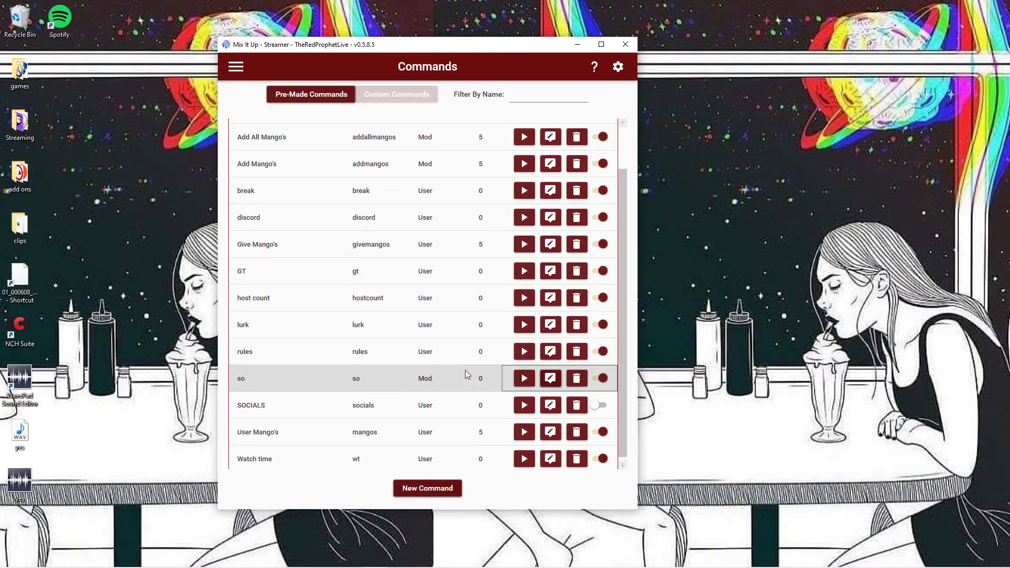
pyautogui.click(550, 378)
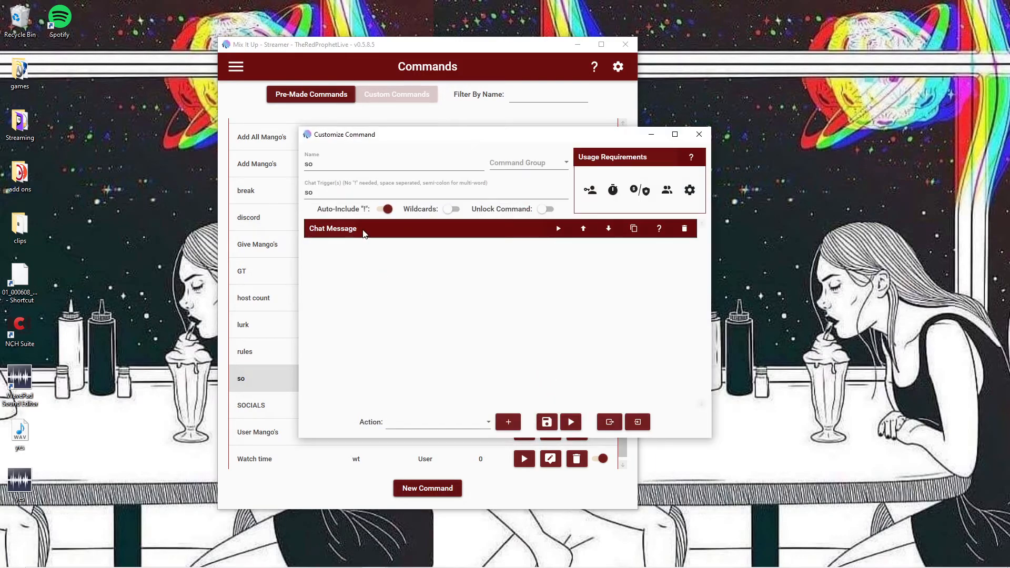
pyautogui.click(363, 233)
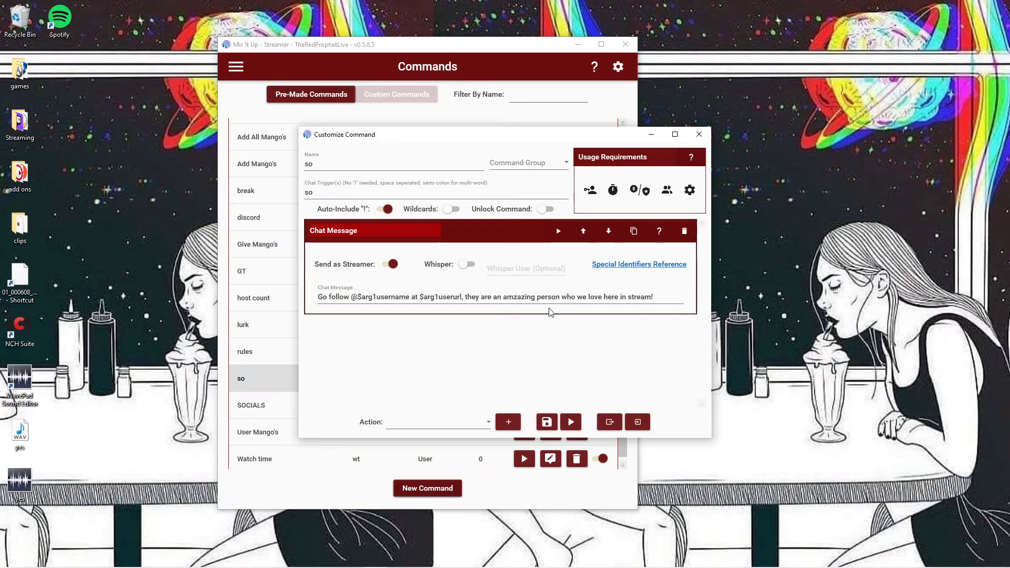
pyautogui.click(699, 136)
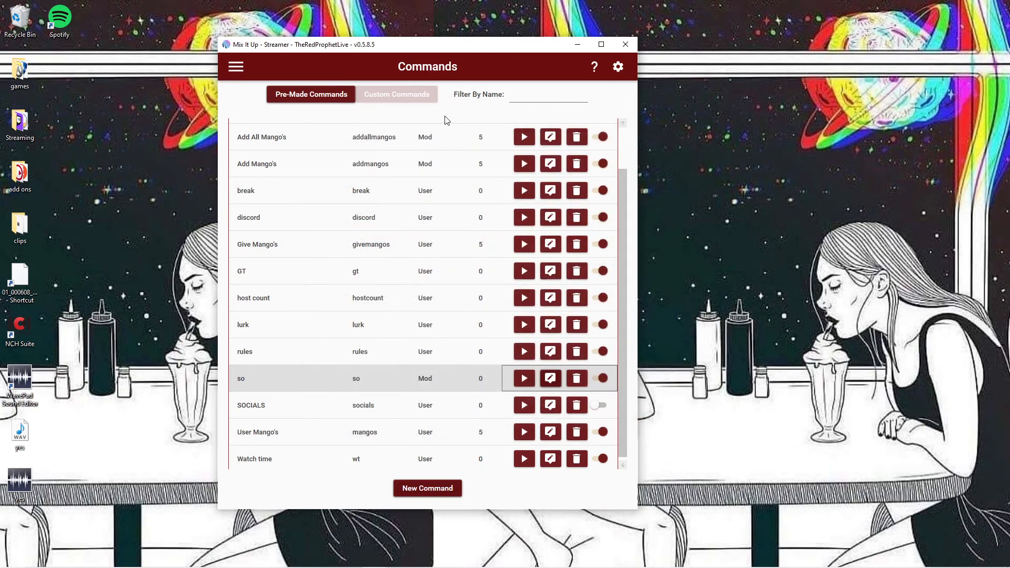